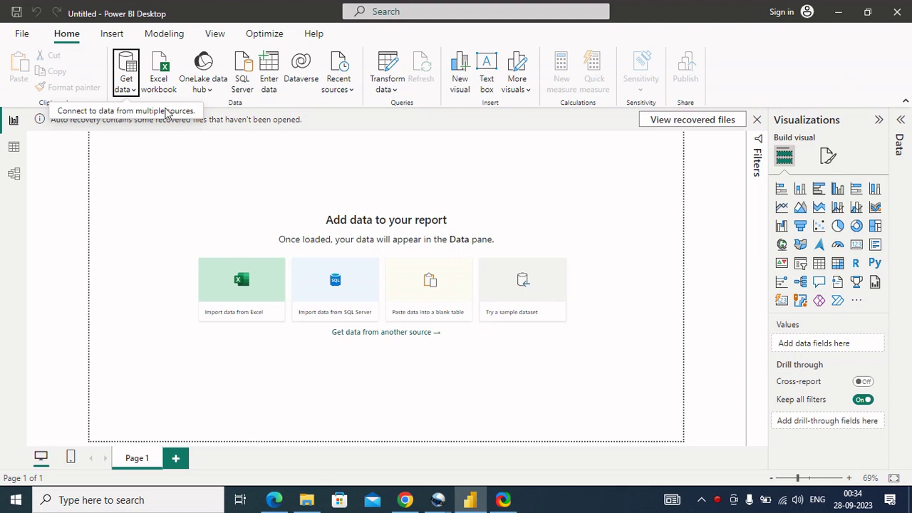
# Step: Connect to the Kevin Cookie Company Orders Excel workbook in Downloads and bring its Customers2 and Orders1 tables into Power Query
pyautogui.click(161, 65)
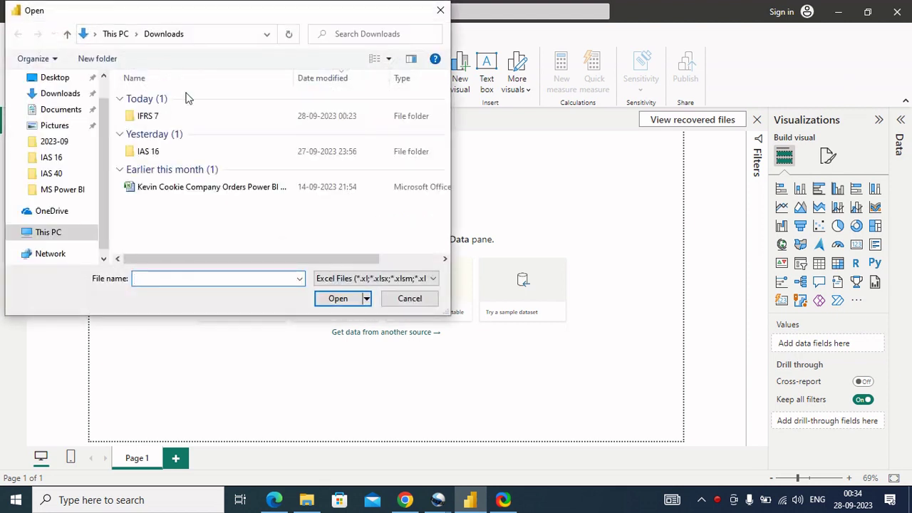
pyautogui.click(220, 187)
pyautogui.doubleClick(220, 186)
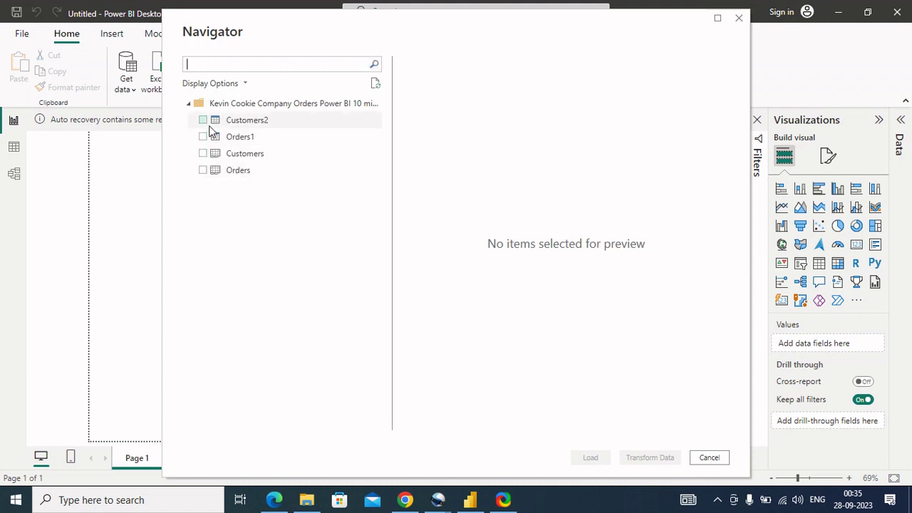
pyautogui.click(204, 121)
pyautogui.click(204, 137)
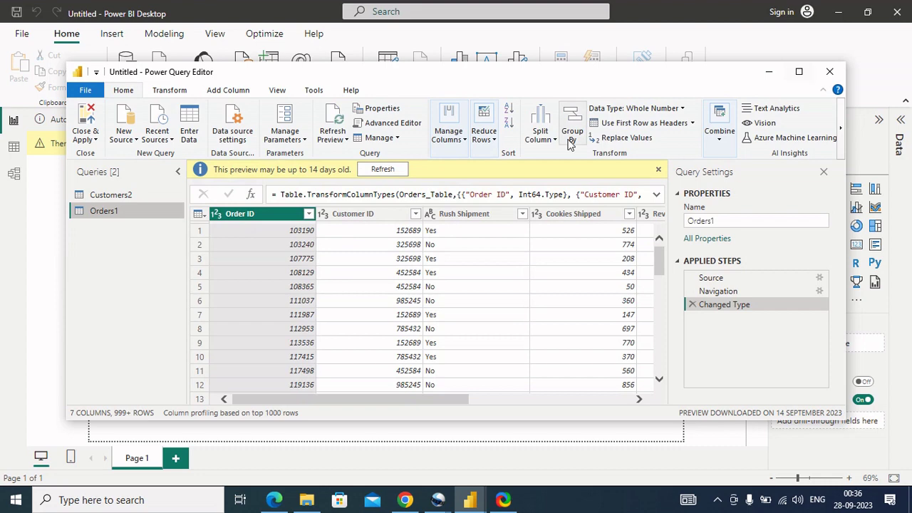
# Step: Refresh the Orders1 preview in the maximized editor and review the columns of Orders1 and Customers2
pyautogui.click(392, 170)
pyautogui.click(798, 71)
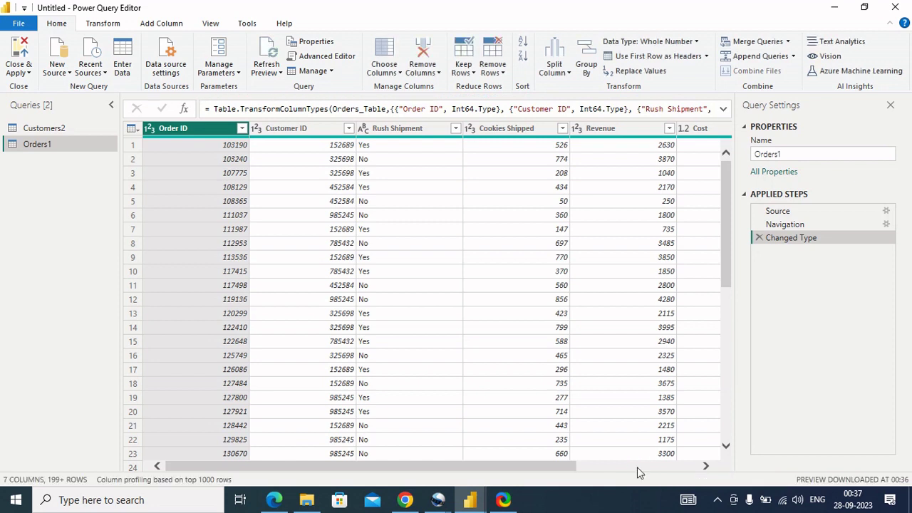
pyautogui.hscroll(3, 636, 466)
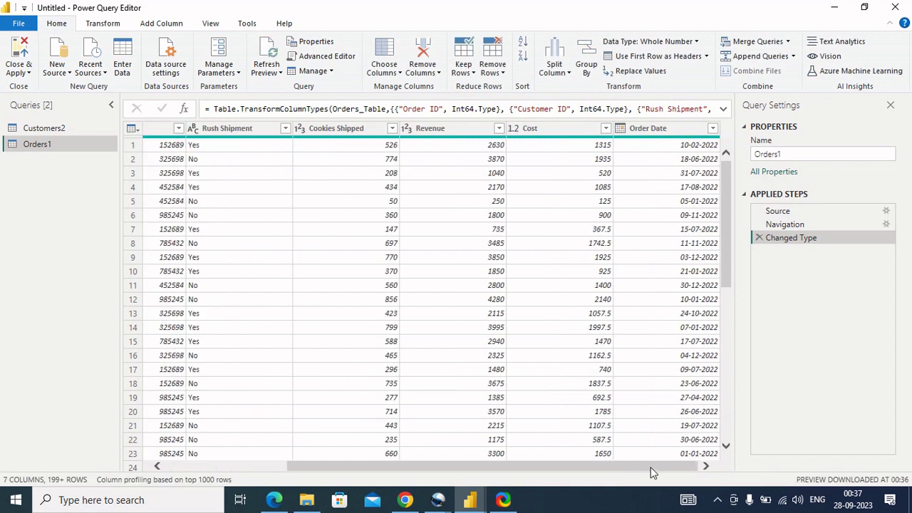
pyautogui.click(43, 128)
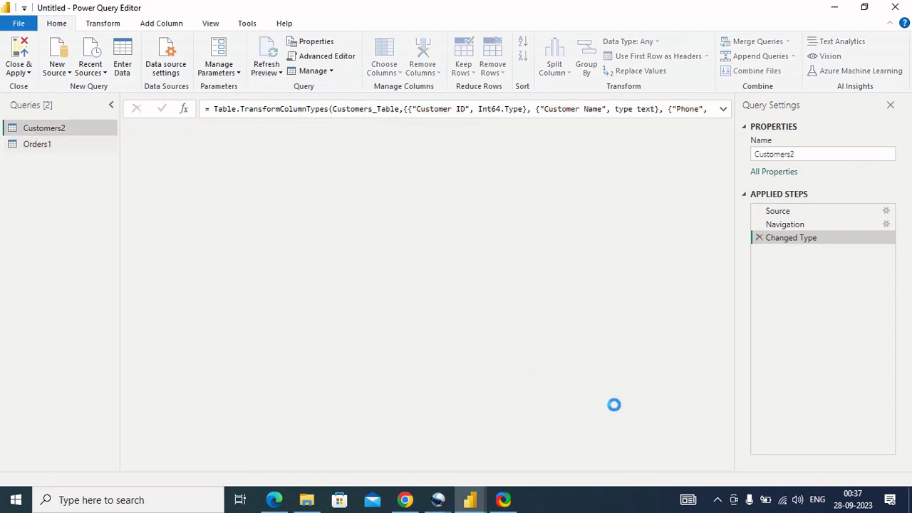
pyautogui.hscroll(5, 700, 467)
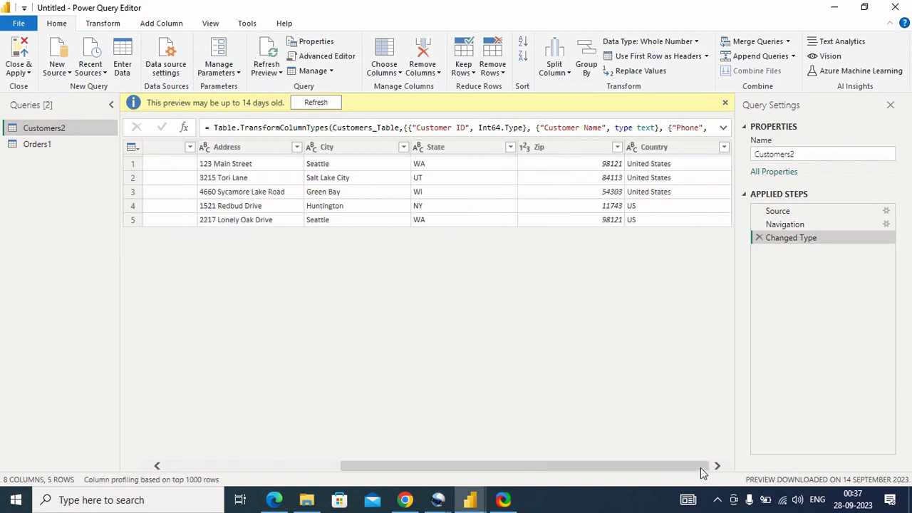
# Step: Replace the value US with United States in the Country column of Customers2
pyautogui.rightClick(650, 205)
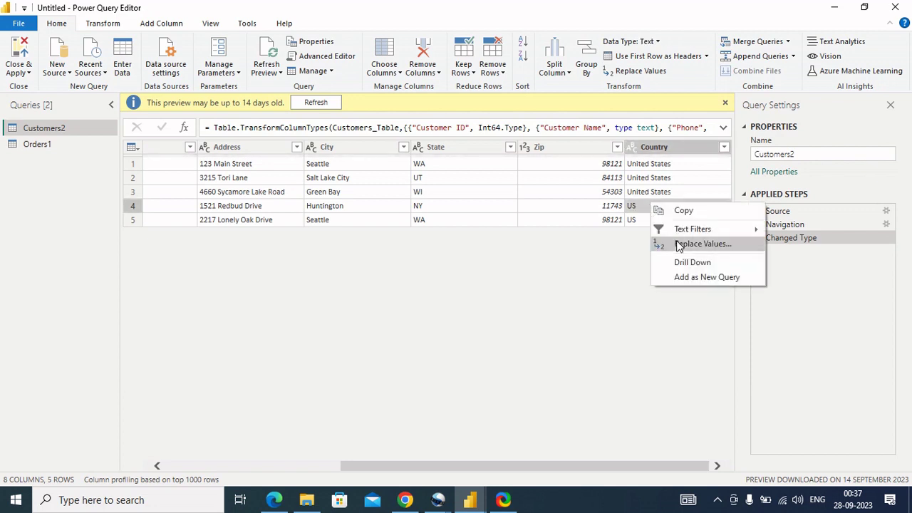
pyautogui.click(678, 244)
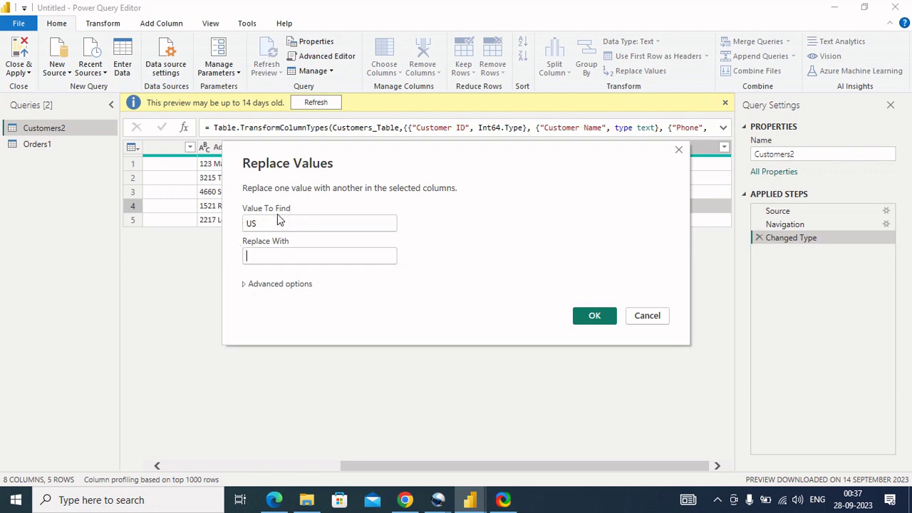
pyautogui.write('Uni')
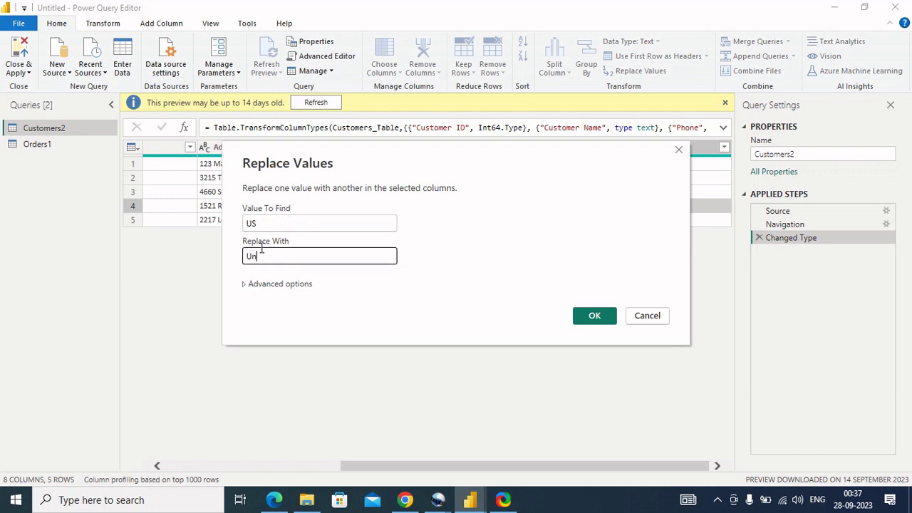
pyautogui.write('ted States')
pyautogui.click(598, 320)
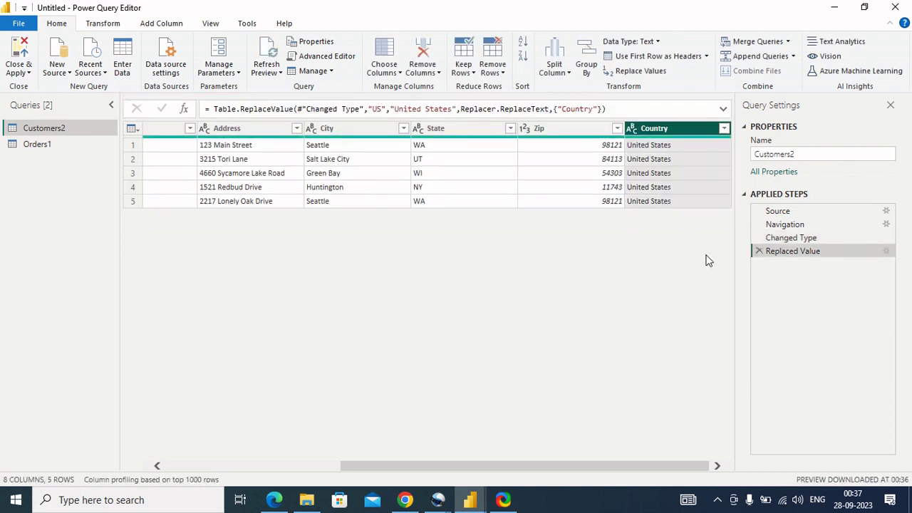
# Step: Delete the Replaced Value step from the applied steps of Customers2
pyautogui.rightClick(782, 256)
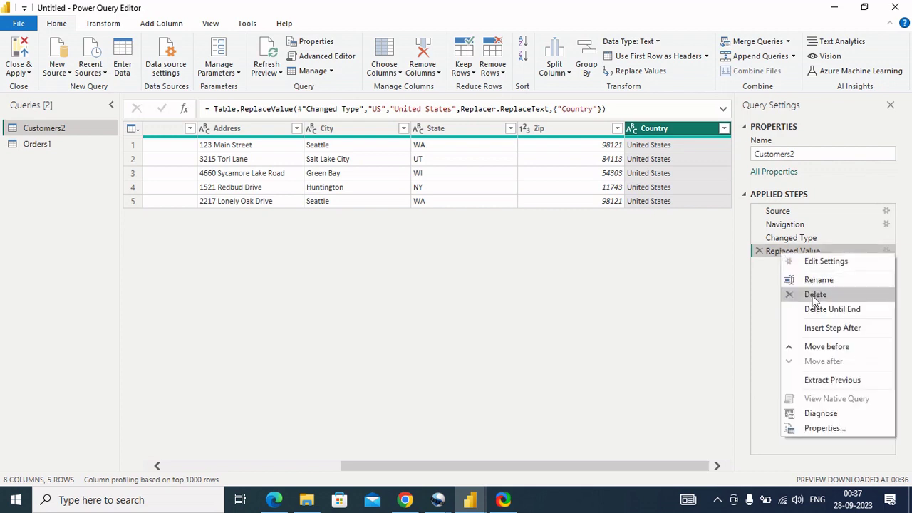
pyautogui.click(814, 297)
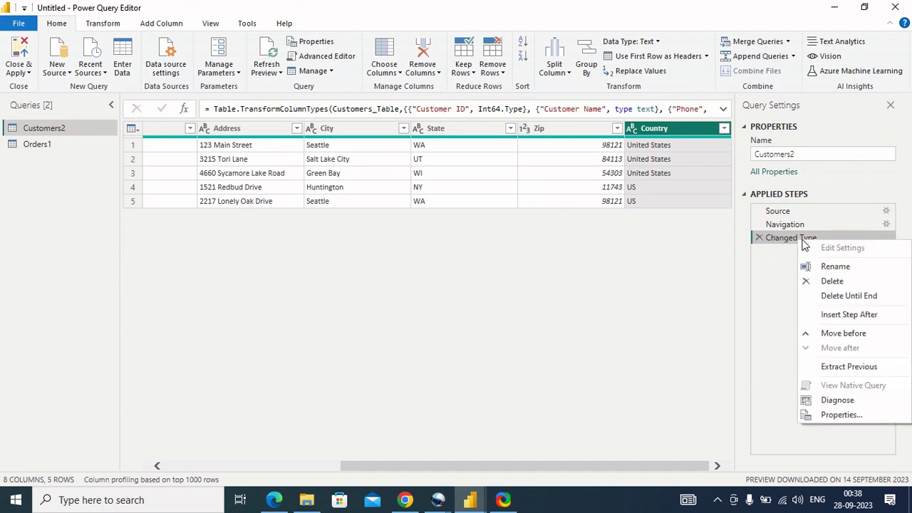
pyautogui.click(708, 236)
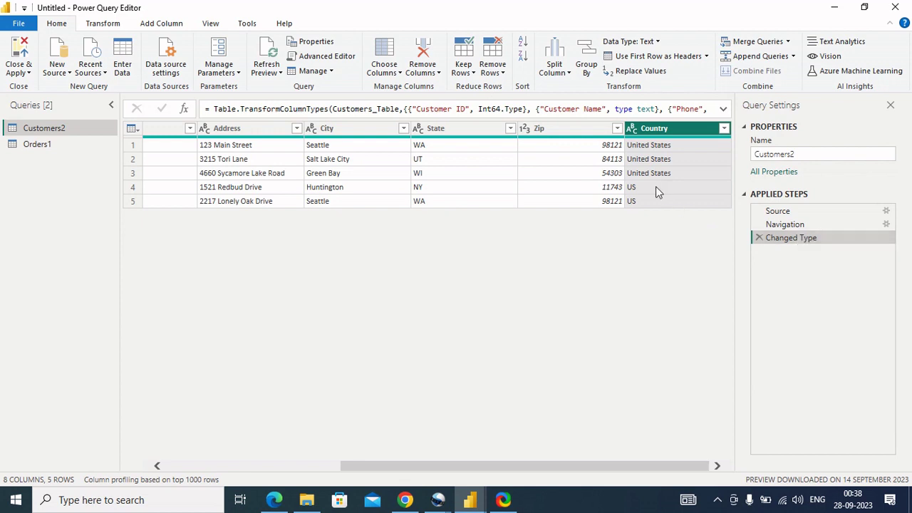
# Step: Apply a value replacement again in the Customers2 Country column, changing US to United States
pyautogui.rightClick(655, 186)
pyautogui.click(693, 229)
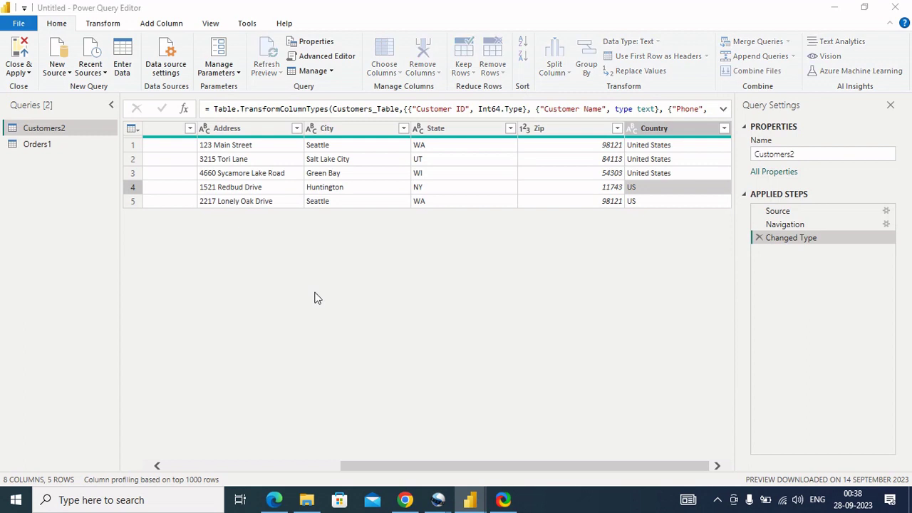
pyautogui.write('United states')
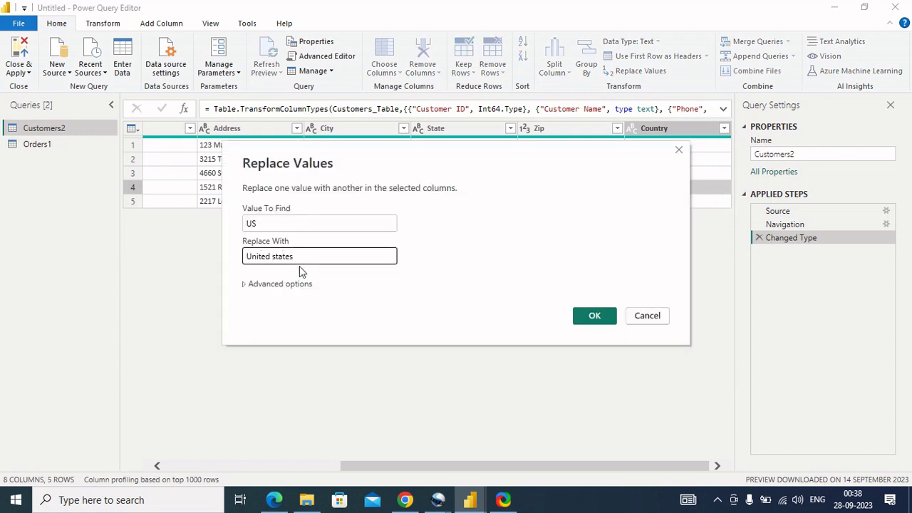
pyautogui.press('BackSpace')
pyautogui.press('BackSpace')
pyautogui.press('BackSpace')
pyautogui.press('BackSpace')
pyautogui.press('BackSpace')
pyautogui.write('tates')
pyautogui.click(576, 315)
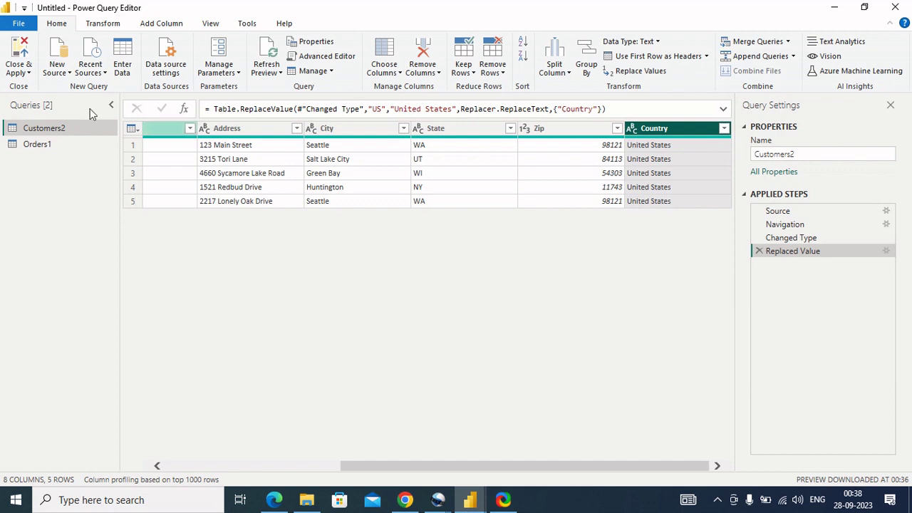
# Step: Close the Power Query Editor and apply the pending query changes to the report
pyautogui.click(29, 73)
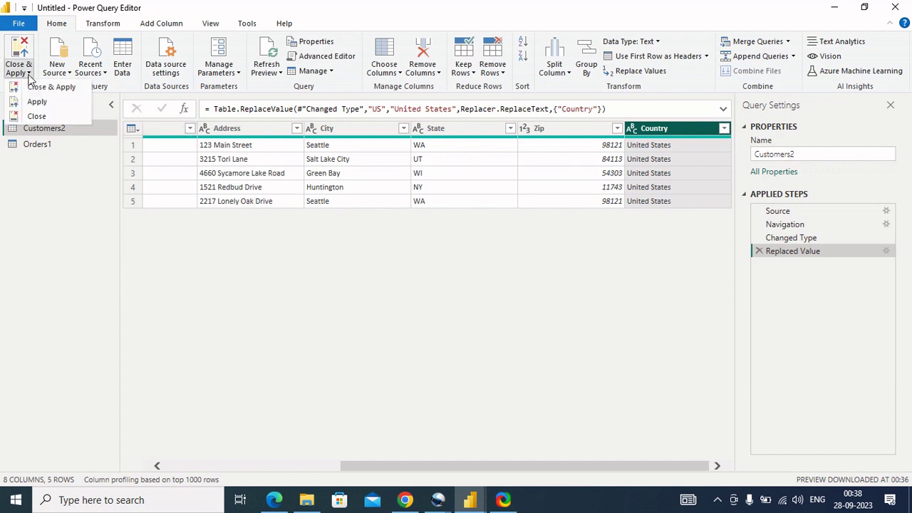
pyautogui.click(32, 86)
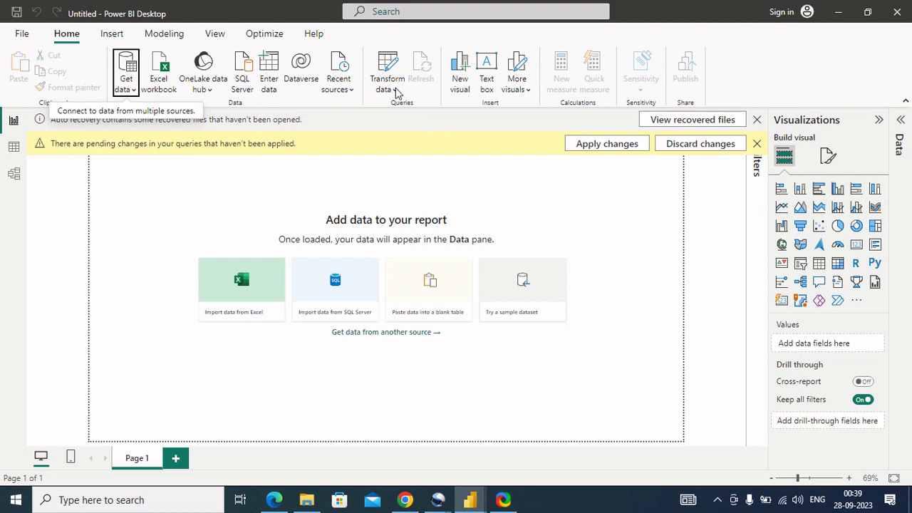
pyautogui.click(588, 143)
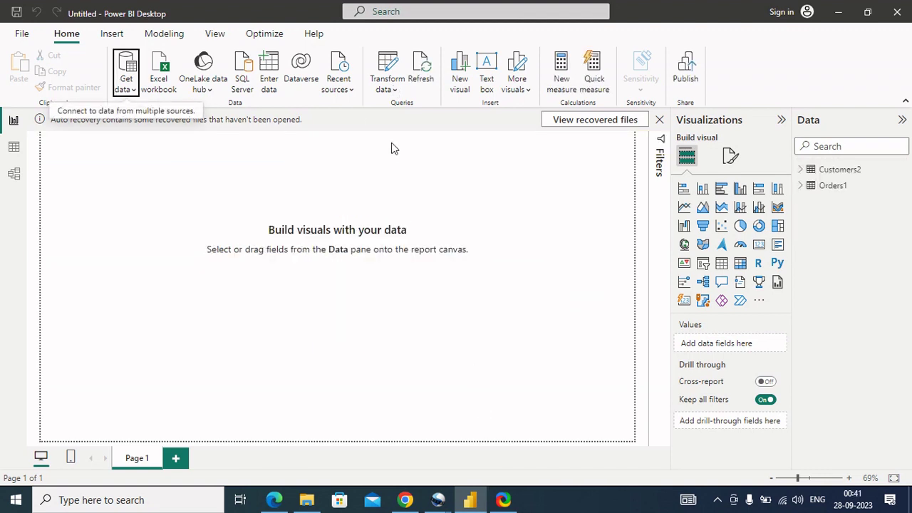
# Step: Reopen the Power Query Editor and examine the cell options, table options and columns of Customers2
pyautogui.click(387, 88)
pyautogui.click(421, 112)
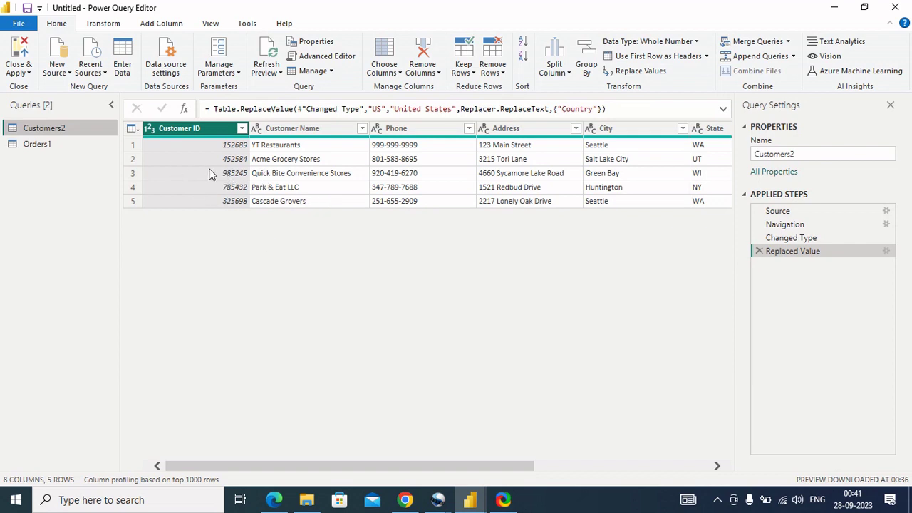
pyautogui.rightClick(177, 167)
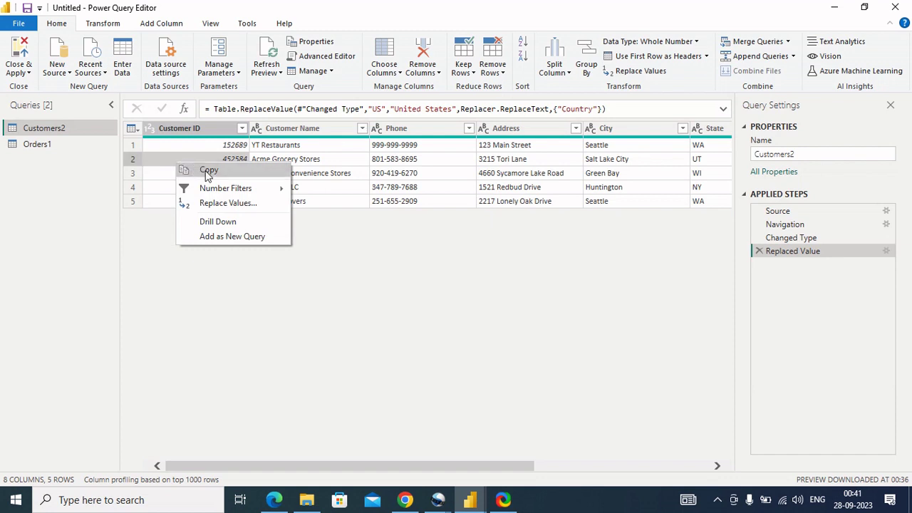
pyautogui.moveTo(223, 195)
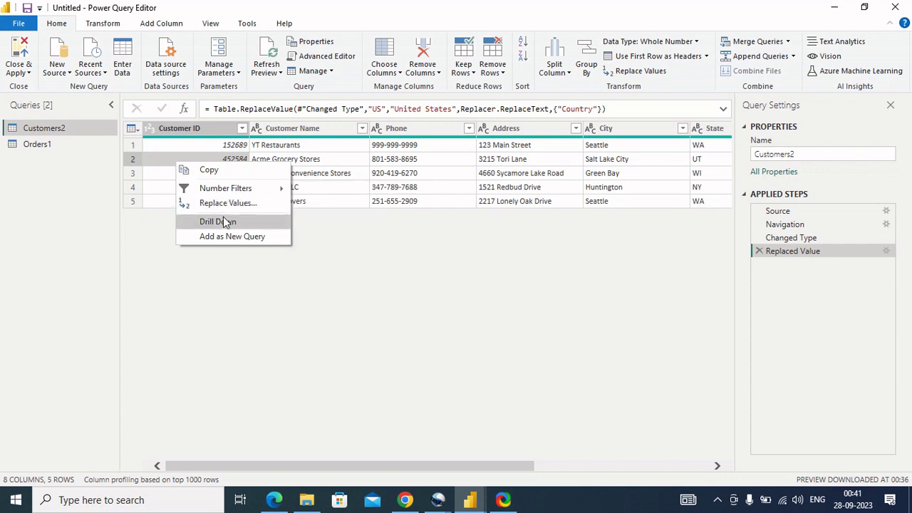
pyautogui.click(139, 237)
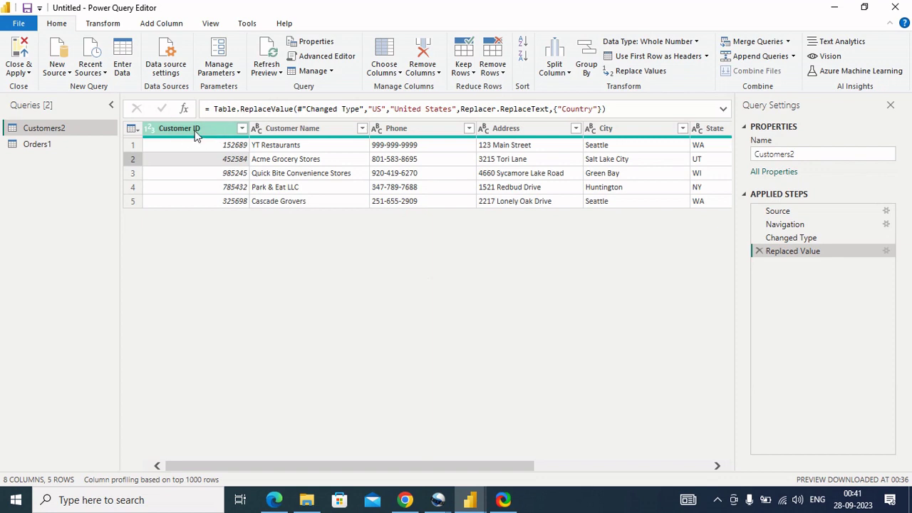
pyautogui.click(139, 132)
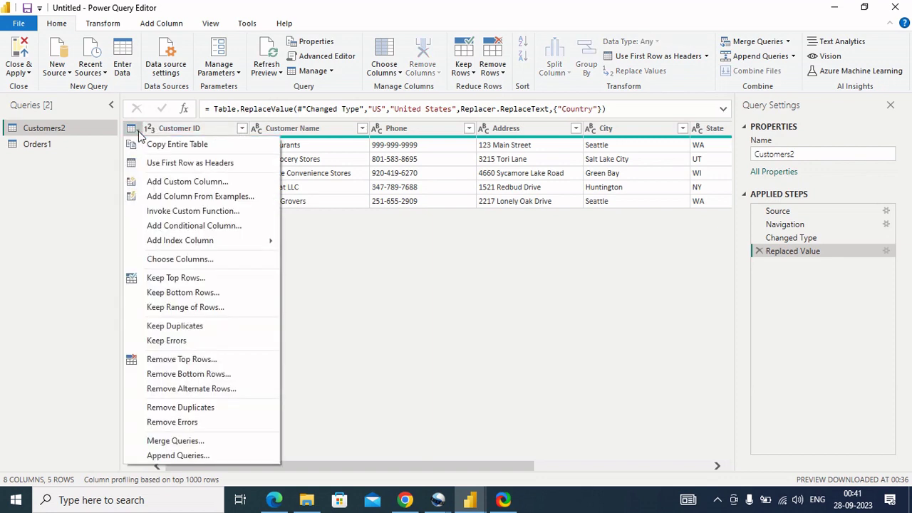
pyautogui.click(181, 129)
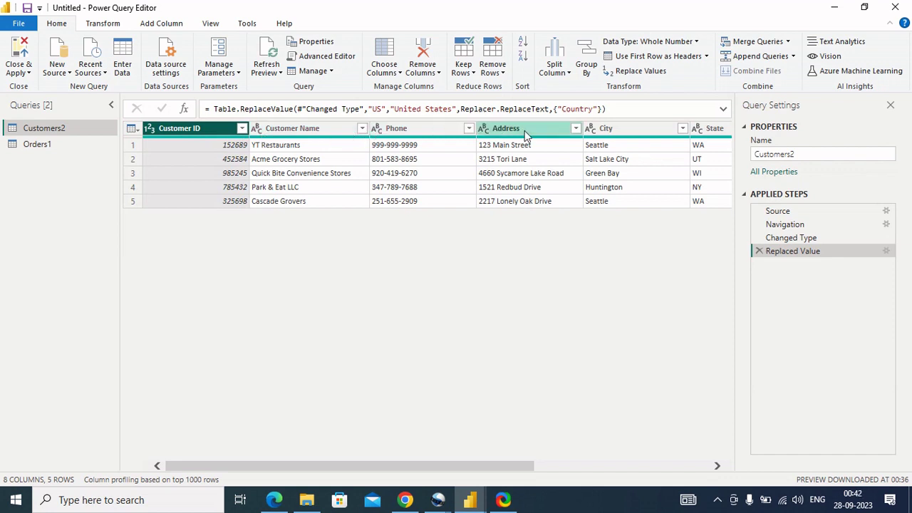
pyautogui.click(596, 465)
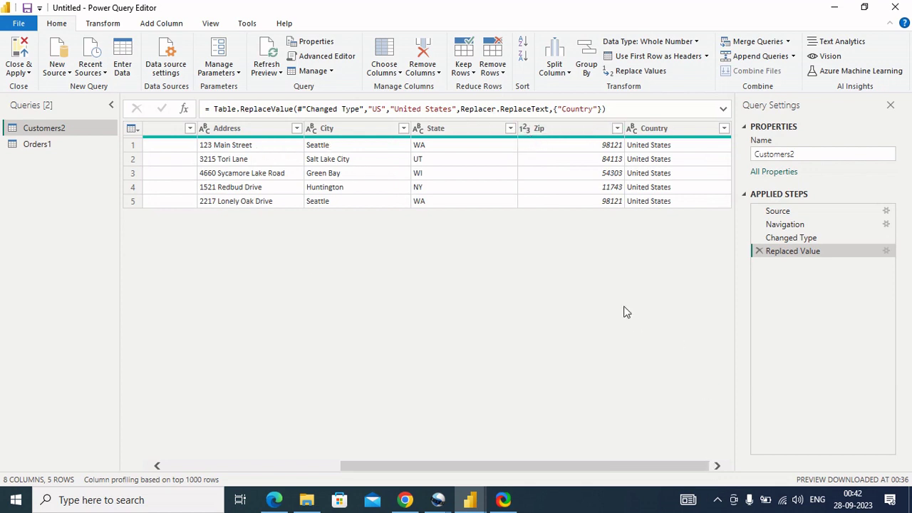
# Step: Review the Orders1 columns and remove all of them except Order ID
pyautogui.click(32, 145)
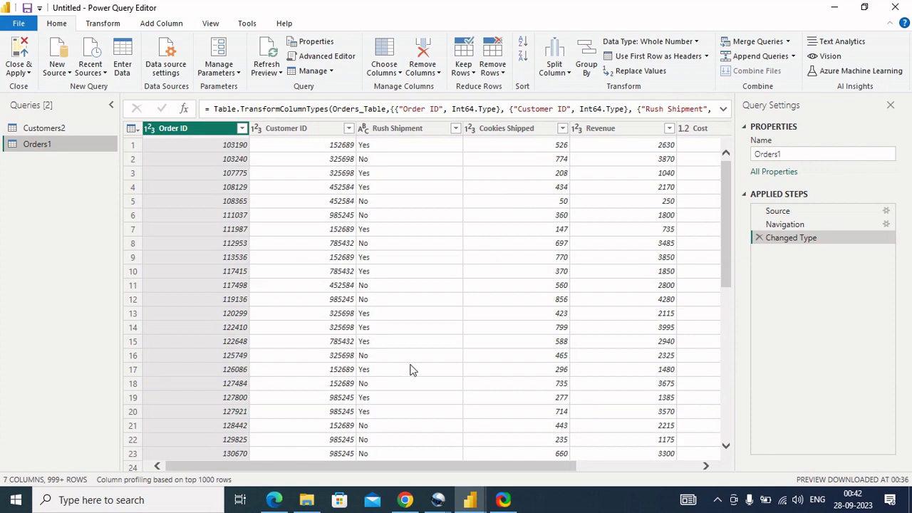
pyautogui.click(586, 466)
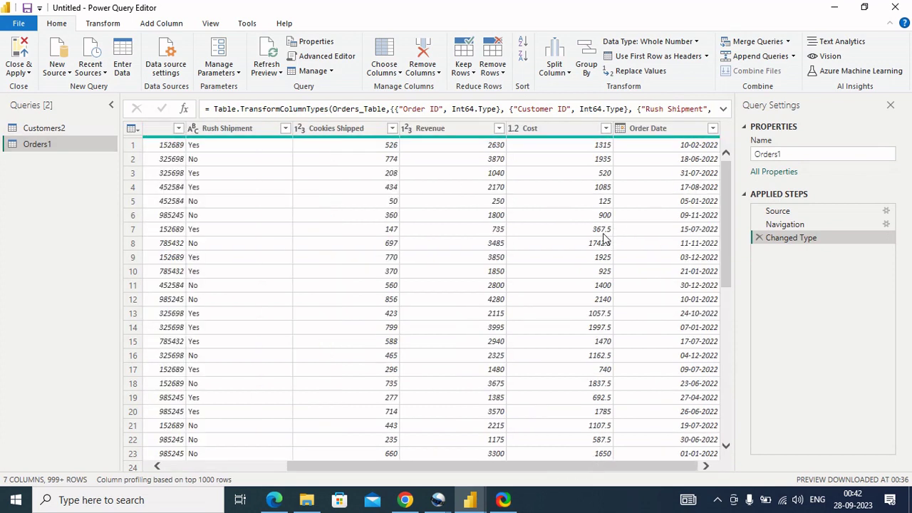
pyautogui.click(540, 136)
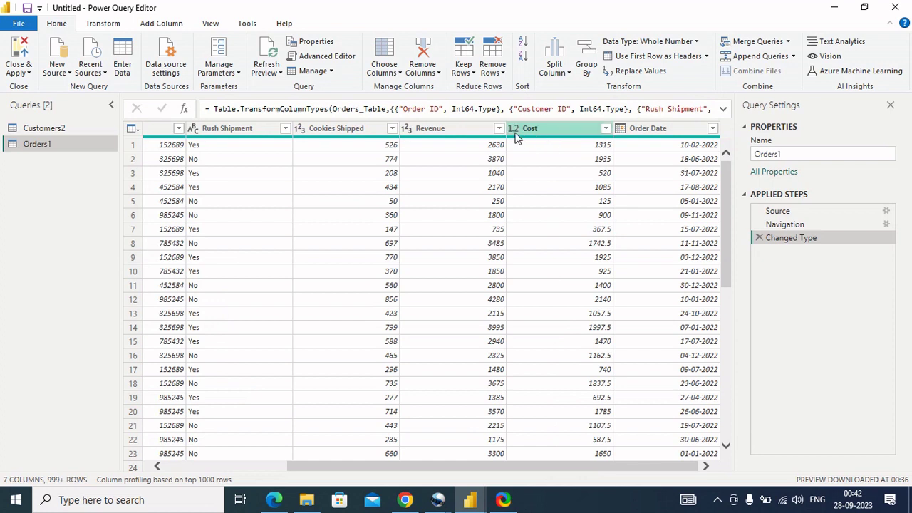
pyautogui.click(648, 135)
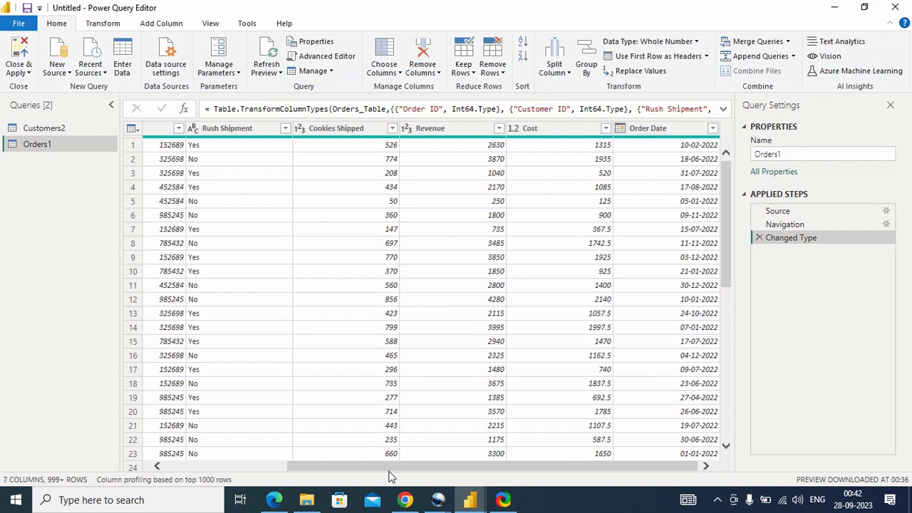
pyautogui.click(259, 466)
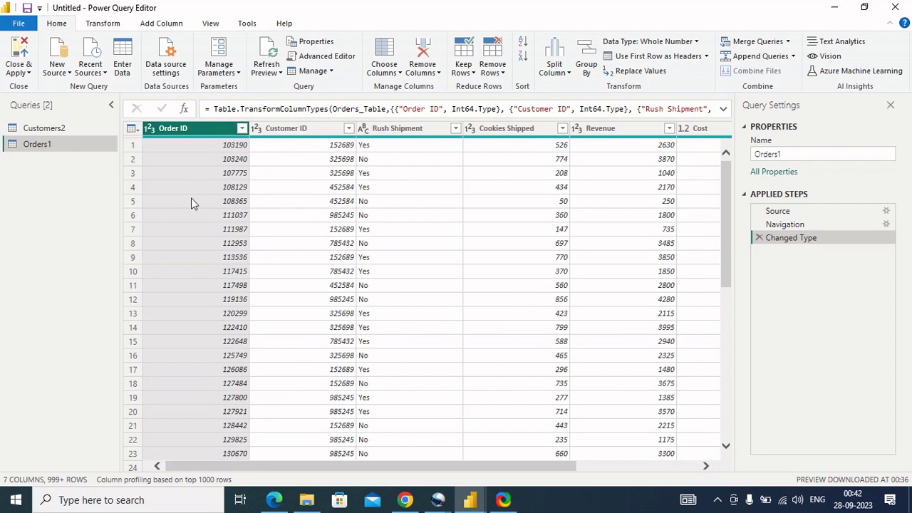
pyautogui.rightClick(191, 171)
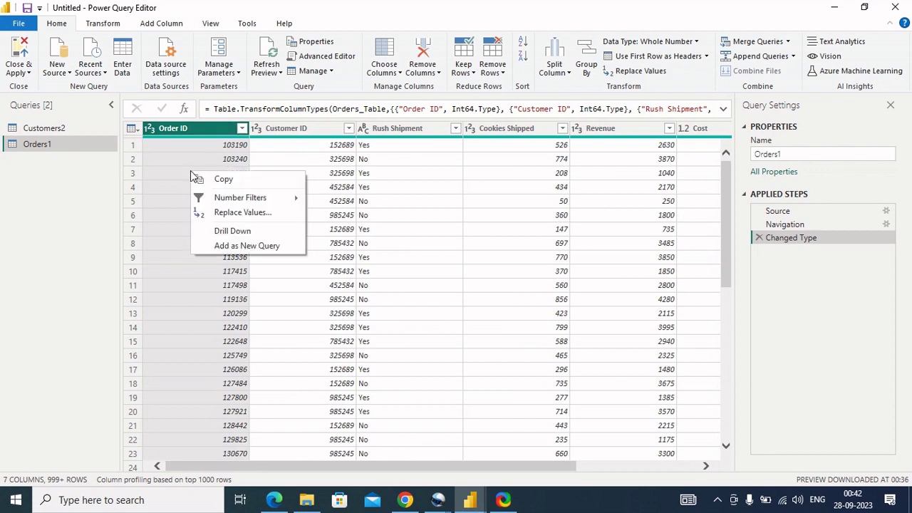
pyautogui.click(171, 131)
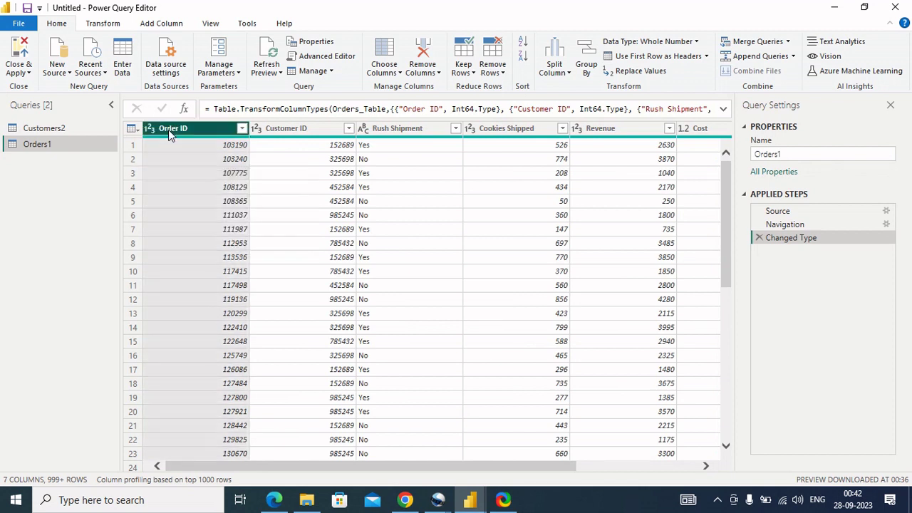
pyautogui.rightClick(171, 133)
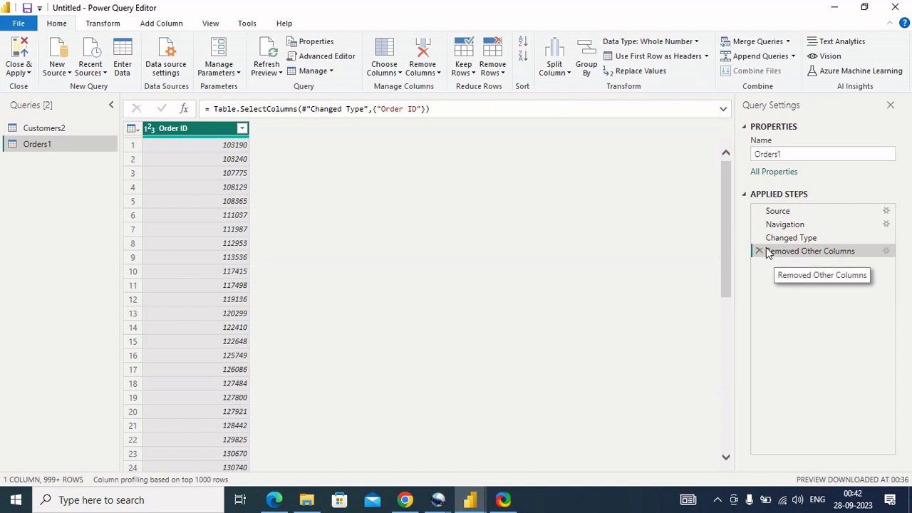
# Step: Delete the Removed Other Columns step from Orders1 and move the Order ID column one place to the right, after Customer ID
pyautogui.rightClick(773, 251)
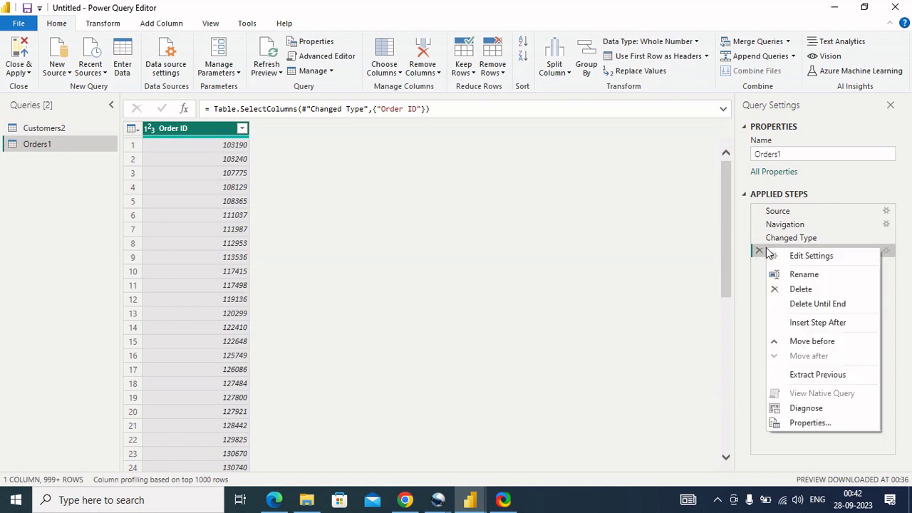
pyautogui.click(791, 289)
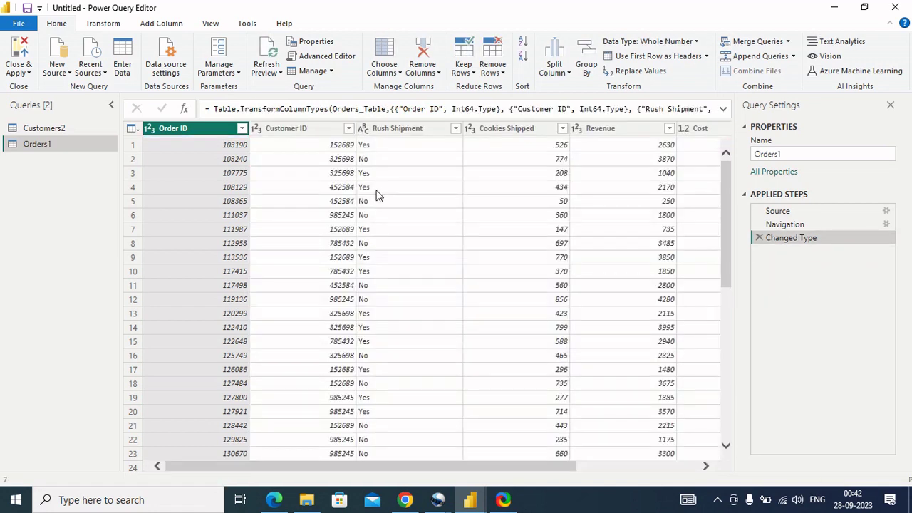
pyautogui.rightClick(169, 133)
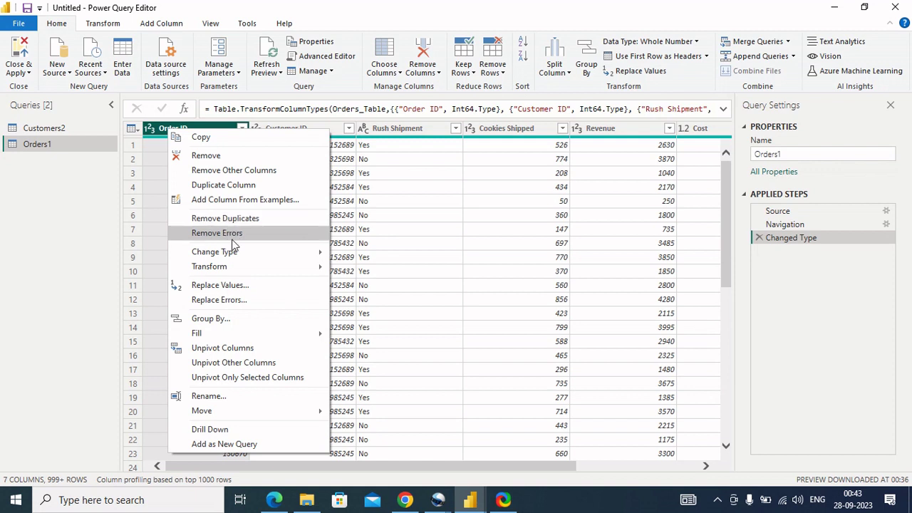
pyautogui.moveTo(230, 252)
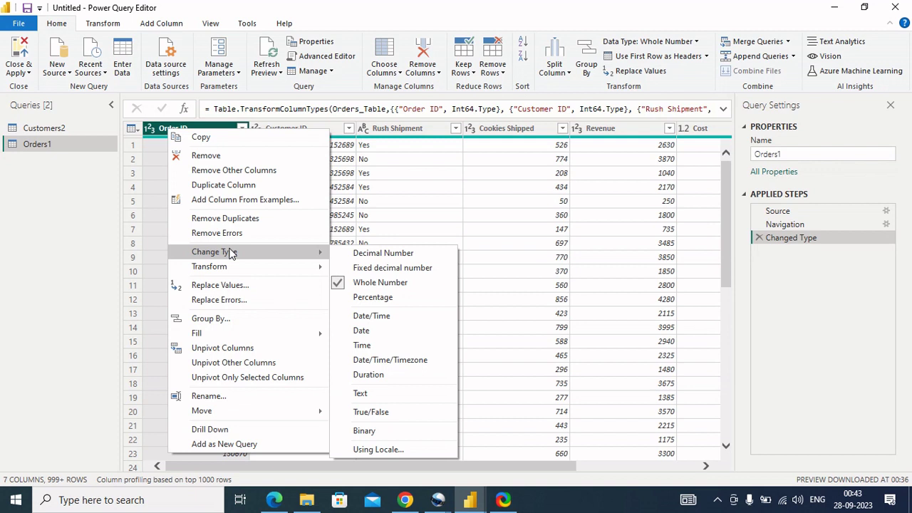
pyautogui.moveTo(228, 267)
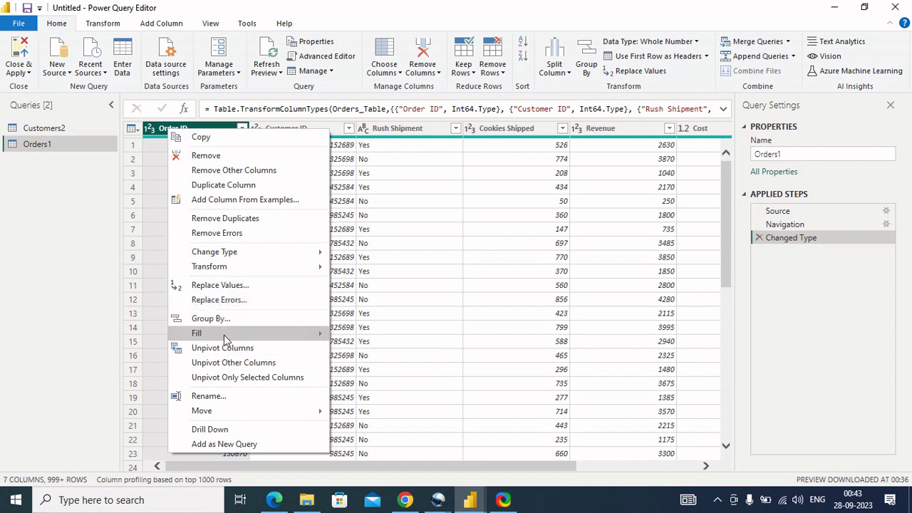
pyautogui.moveTo(223, 335)
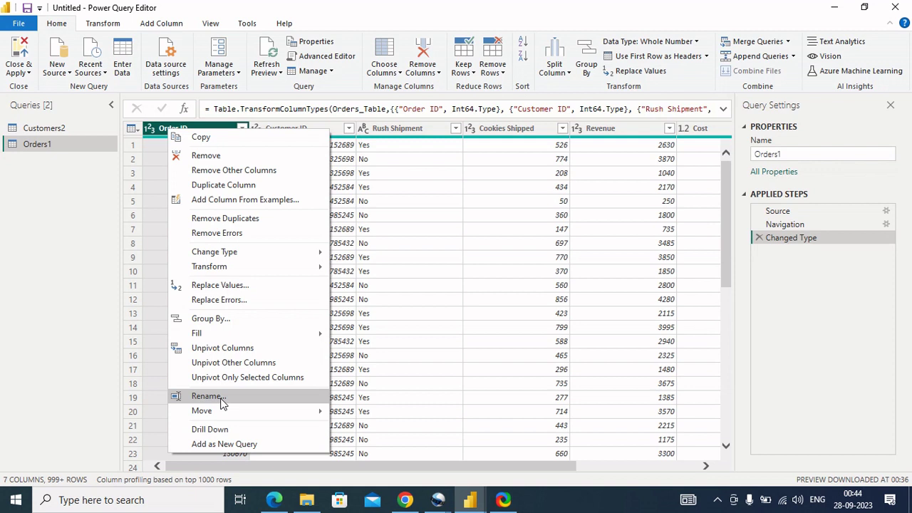
pyautogui.moveTo(222, 414)
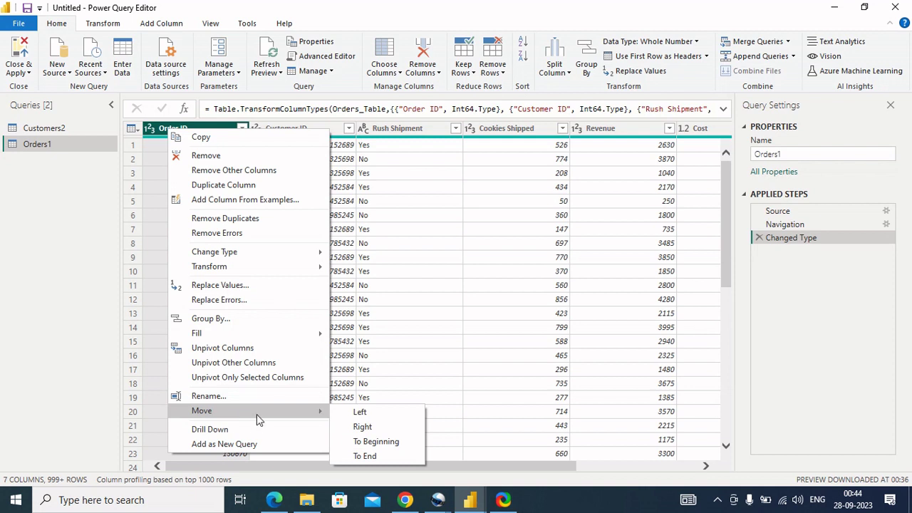
pyautogui.click(362, 427)
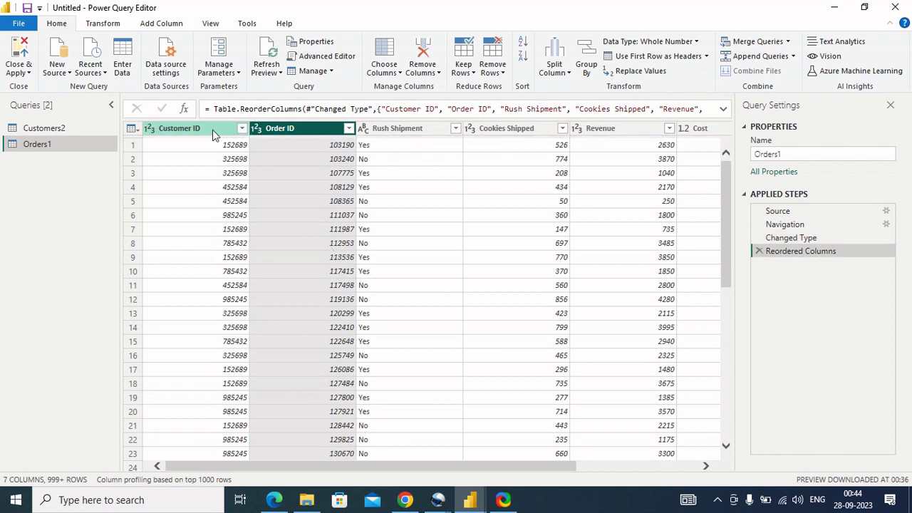
# Step: Rename the Order ID column in Orders1 as "Order number"
pyautogui.rightClick(278, 136)
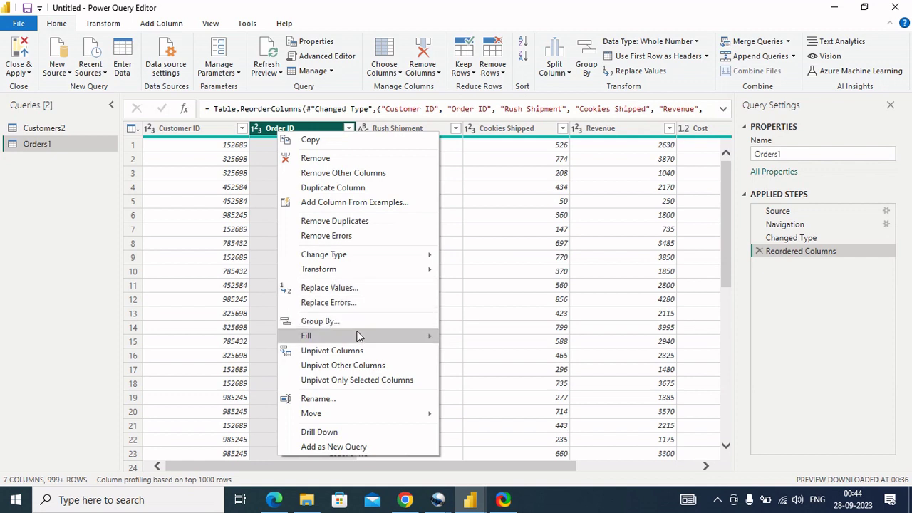
pyautogui.click(316, 399)
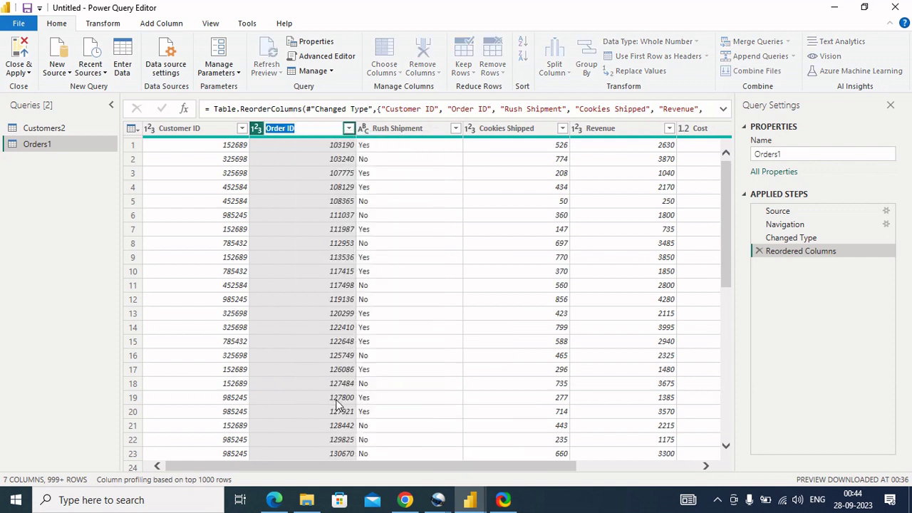
pyautogui.write('Order number')
pyautogui.press('Return')
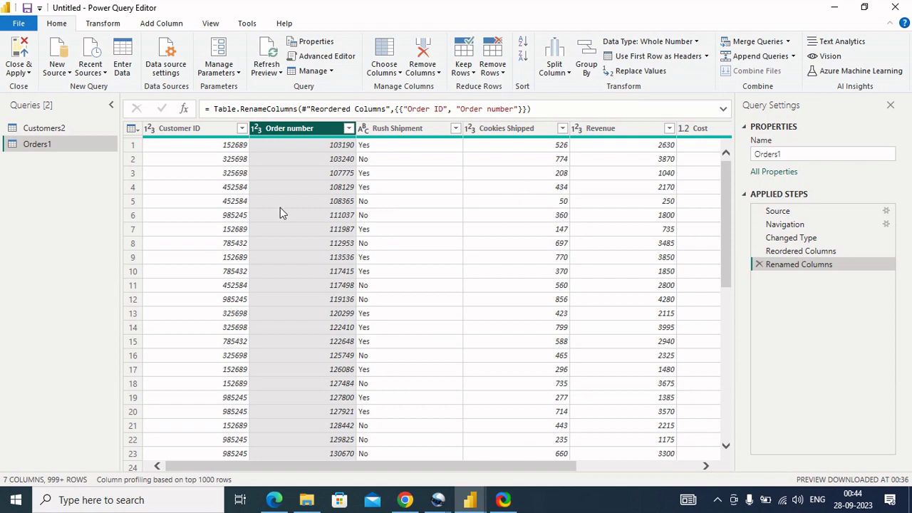
# Step: Compare the options offered for the whole Orders1 table, a single cell and a column, and review its columns up to Cost
pyautogui.click(131, 130)
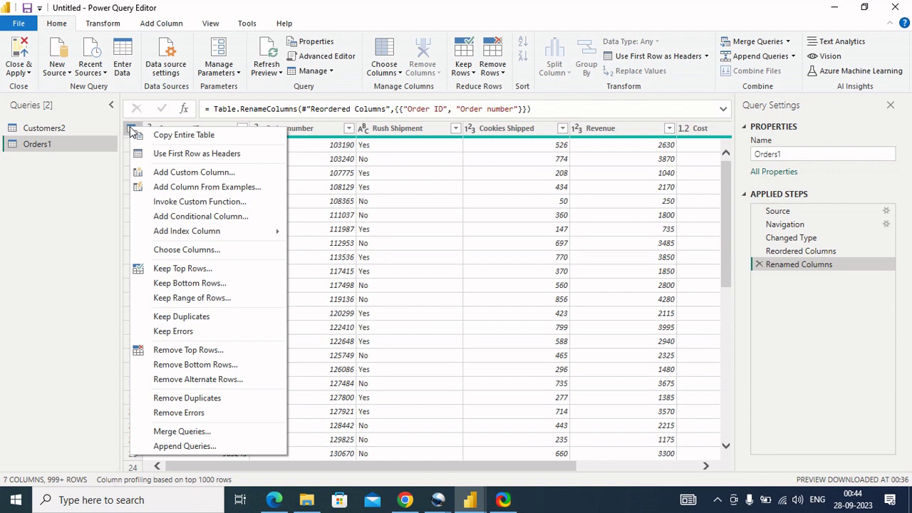
pyautogui.click(378, 233)
pyautogui.rightClick(377, 233)
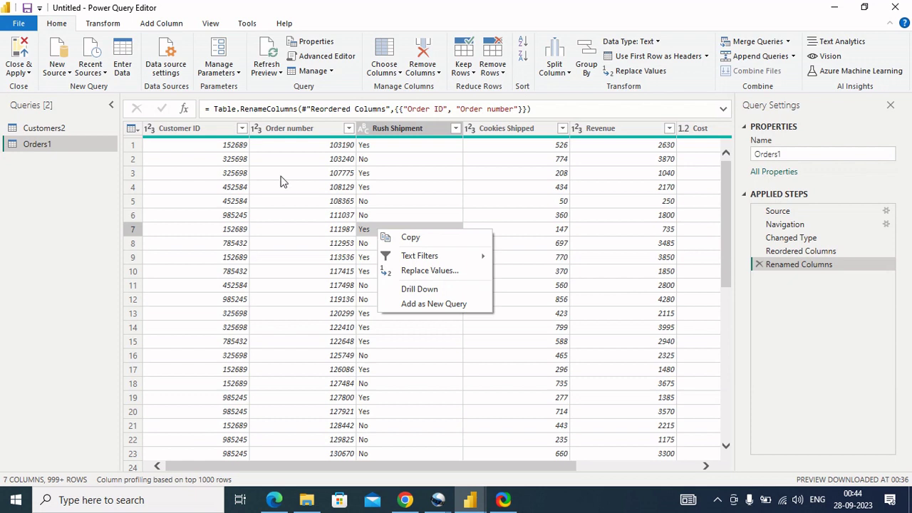
pyautogui.click(200, 136)
pyautogui.doubleClick(199, 136)
pyautogui.rightClick(199, 135)
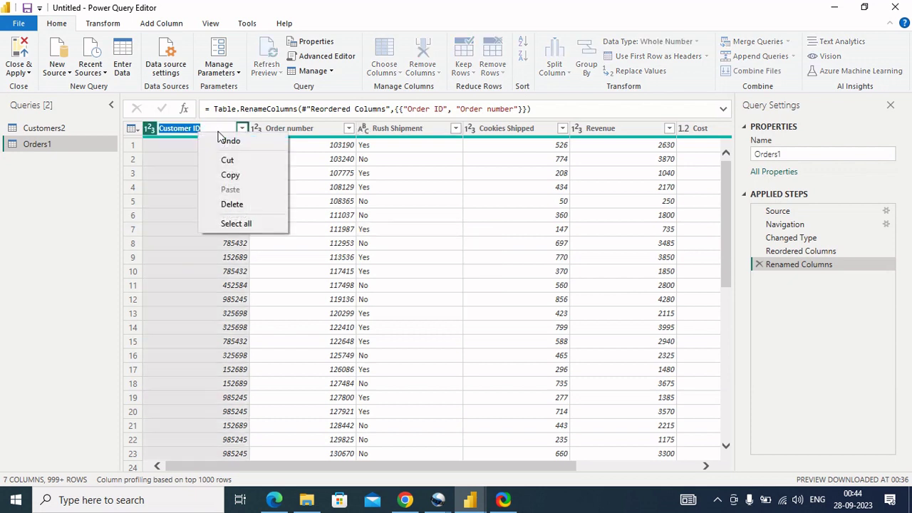
pyautogui.click(310, 130)
pyautogui.click(310, 131)
pyautogui.rightClick(310, 131)
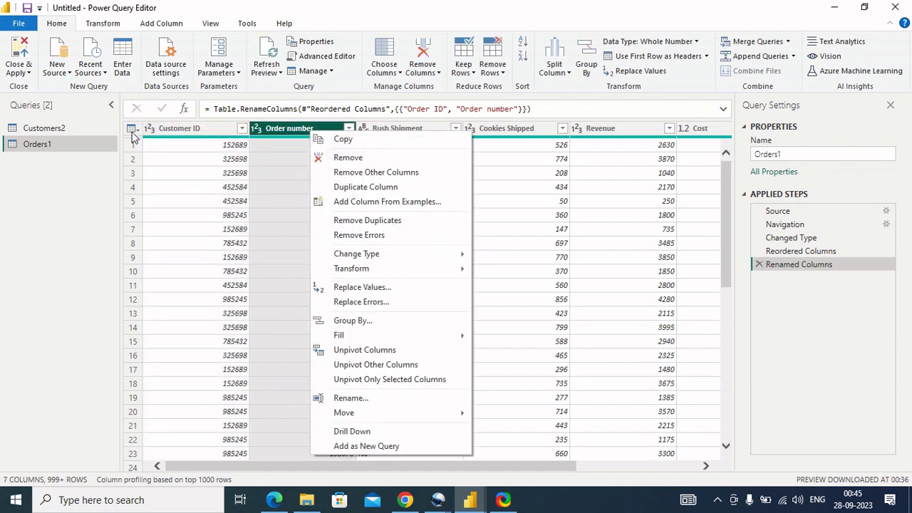
pyautogui.click(131, 129)
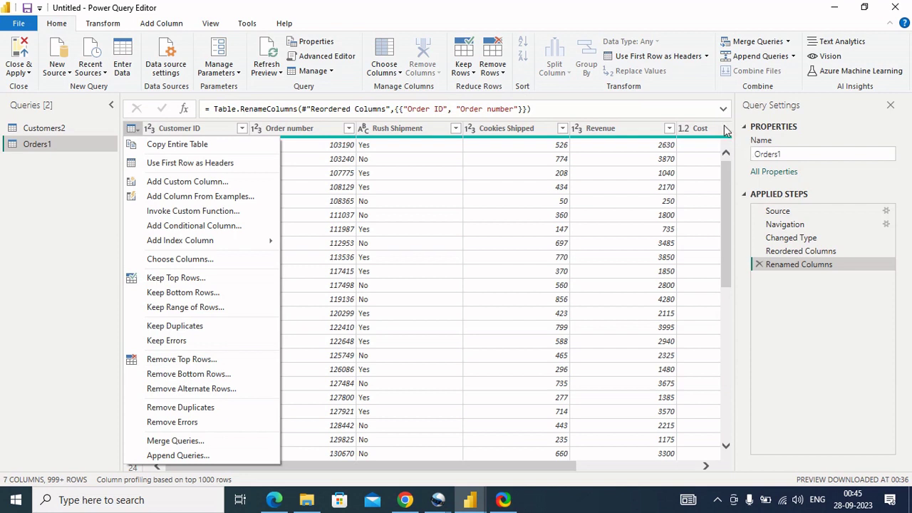
pyautogui.click(695, 128)
pyautogui.click(694, 128)
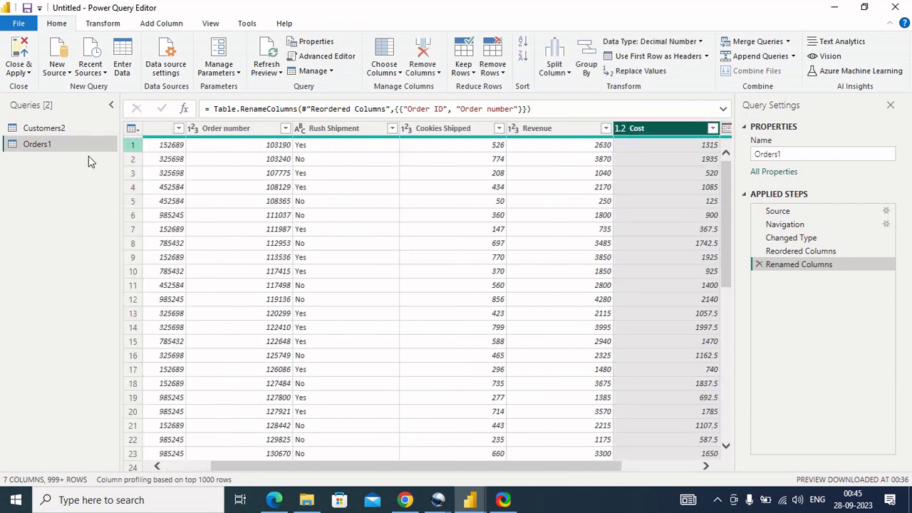
# Step: Try removing duplicates from Customers2 by the Country column, and delete the resulting applied step
pyautogui.click(46, 131)
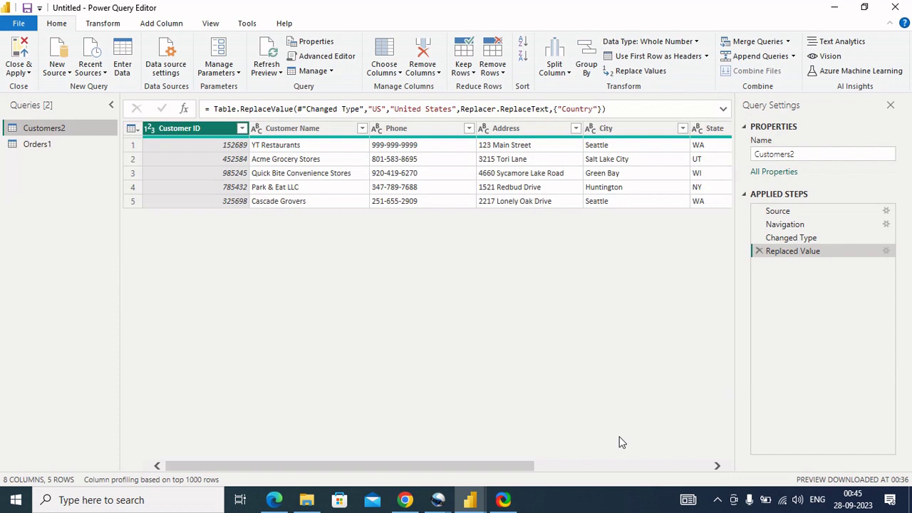
pyautogui.click(588, 465)
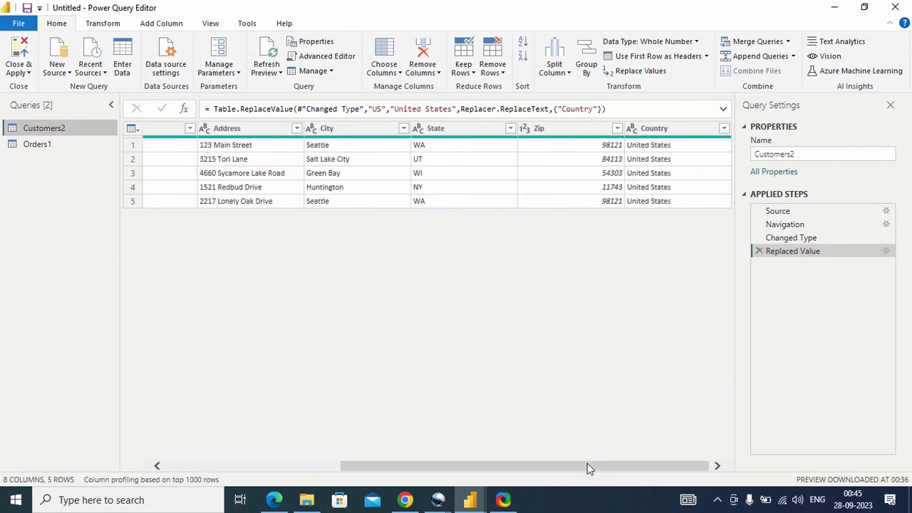
pyautogui.rightClick(661, 131)
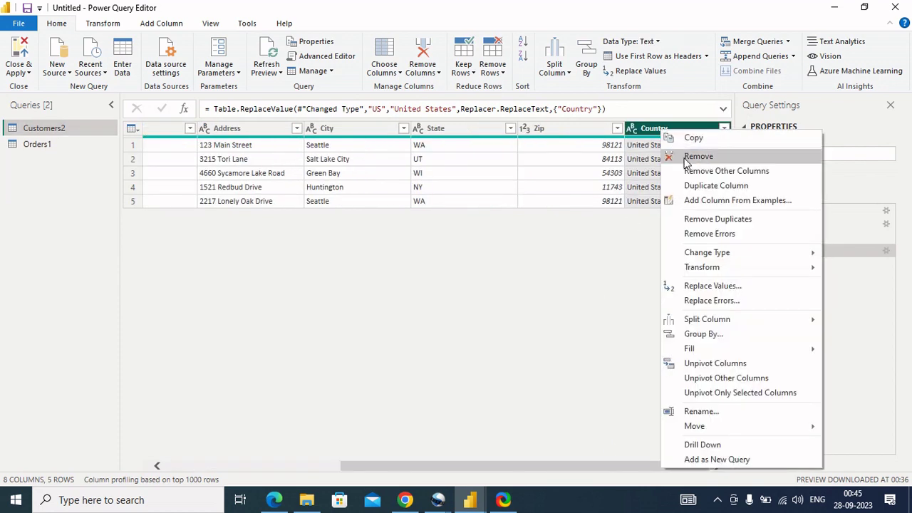
pyautogui.click(717, 219)
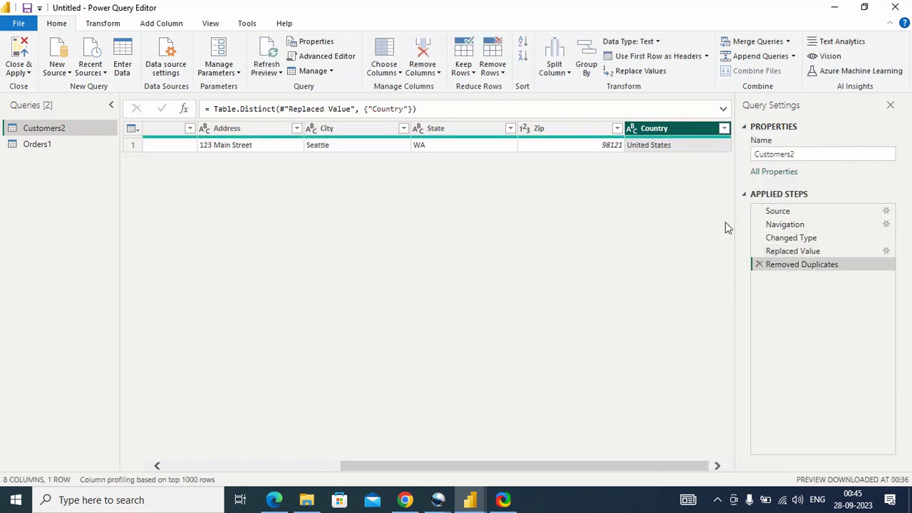
pyautogui.rightClick(781, 267)
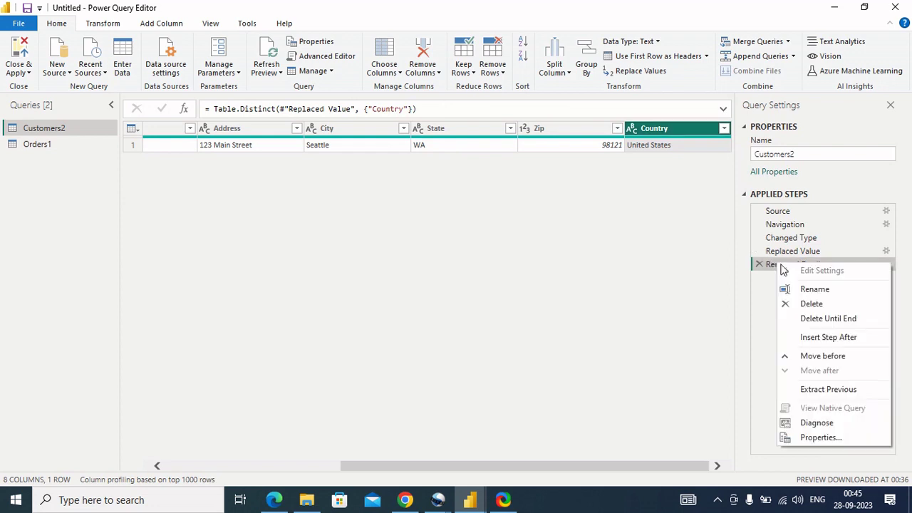
pyautogui.click(810, 303)
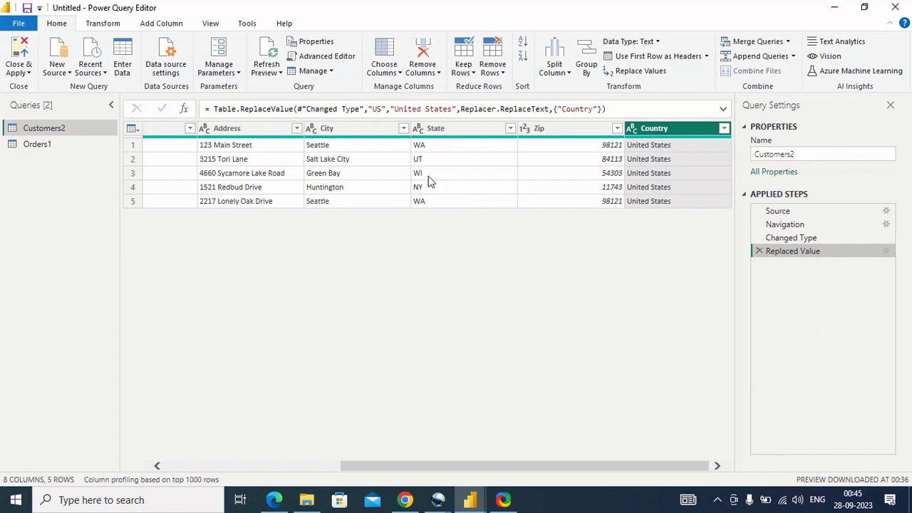
# Step: Try removing duplicates from Customers2 by the State column, and delete the resulting applied step
pyautogui.rightClick(438, 137)
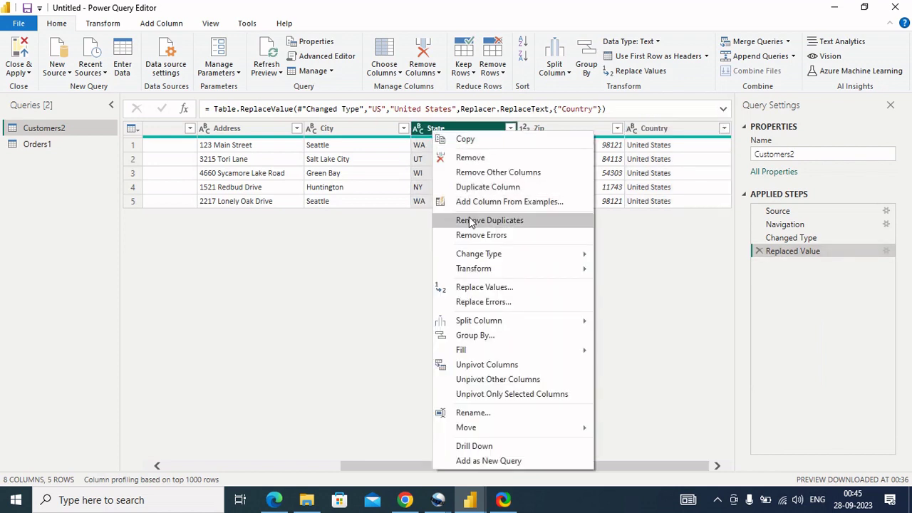
pyautogui.click(470, 222)
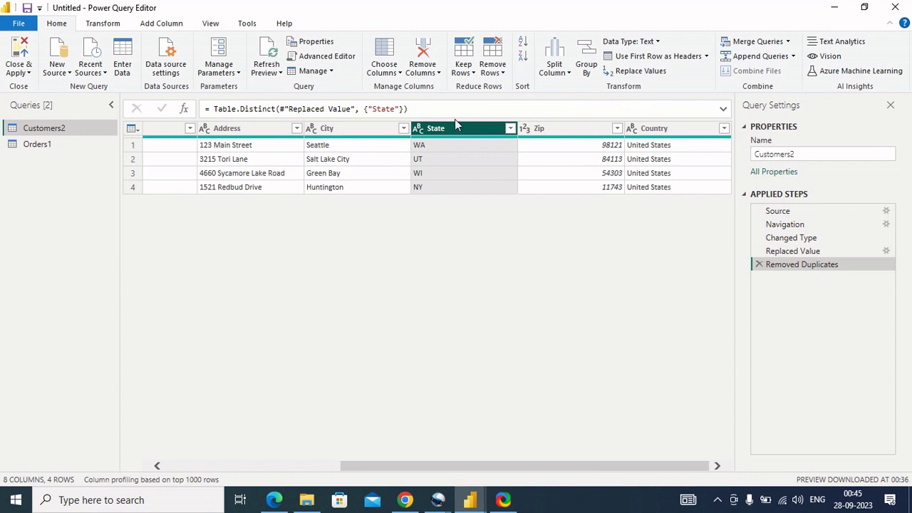
pyautogui.rightClick(774, 267)
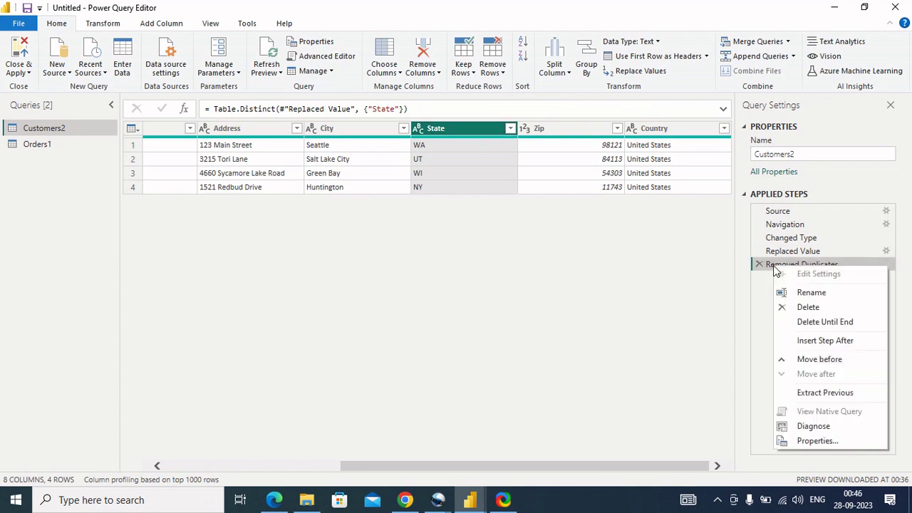
pyautogui.click(809, 307)
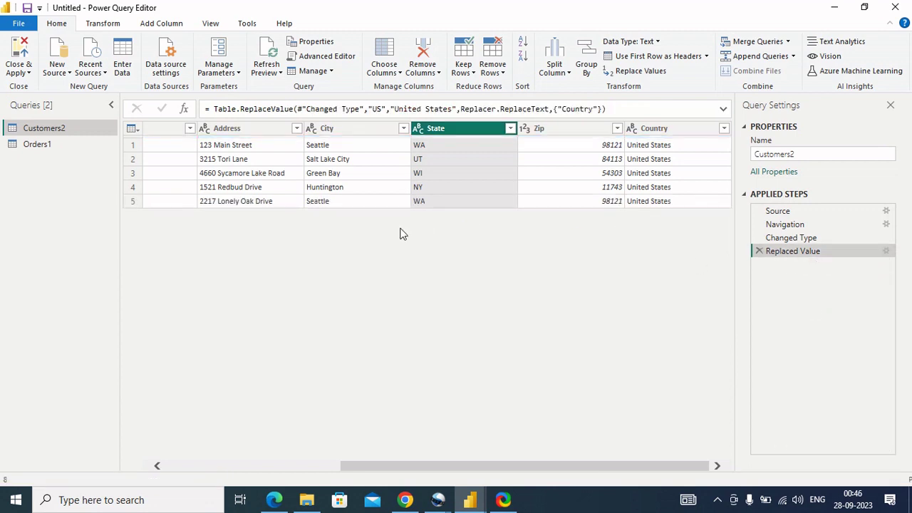
# Step: Review the preview refresh options, and switch to Excel with the source cookie company orders workbook open at its Customers sheet
pyautogui.click(260, 172)
pyautogui.press('Right')
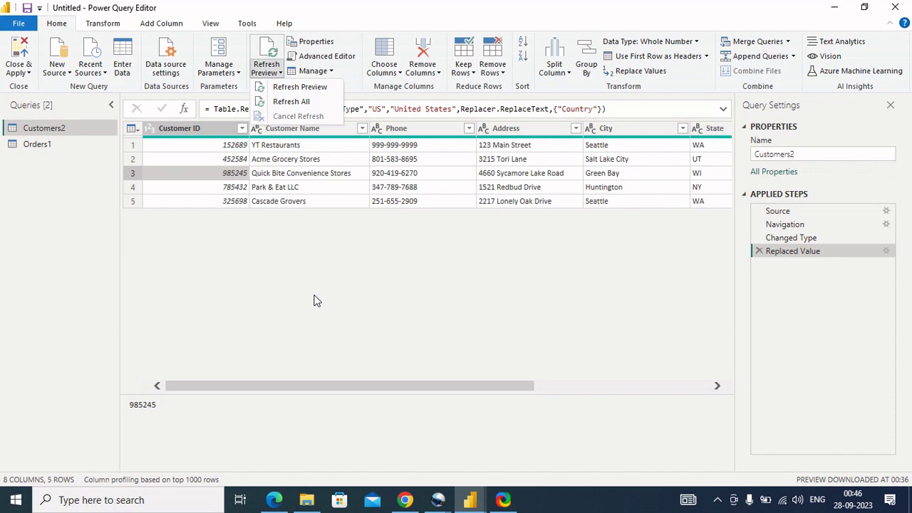
pyautogui.click(311, 496)
pyautogui.click(311, 496)
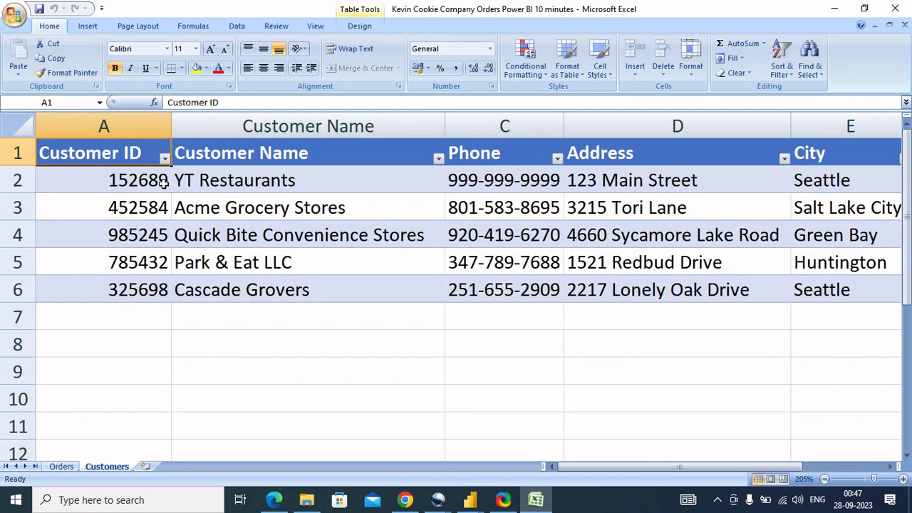
# Step: Append -1 to the first two customer names so they read "YT Restaurants-1" and "Acme Grocery Stores-1"
pyautogui.click(235, 180)
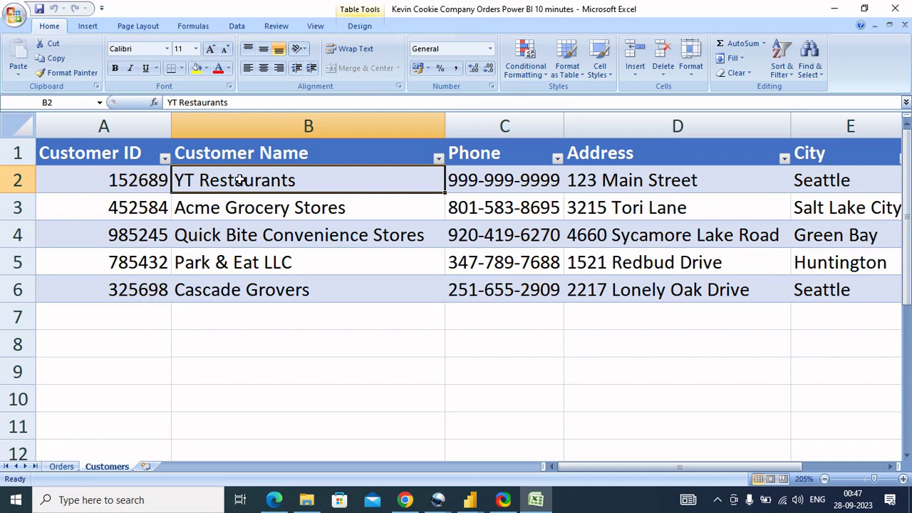
pyautogui.doubleClick(304, 180)
pyautogui.write('-1')
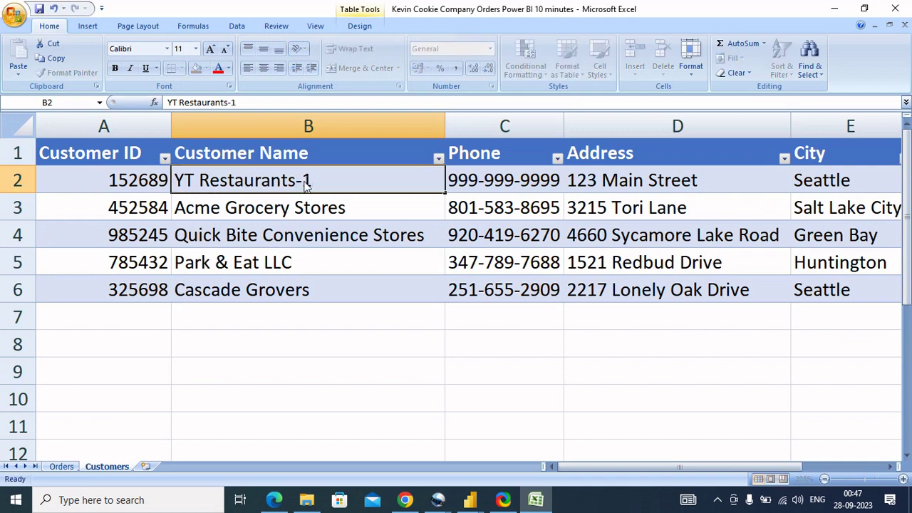
pyautogui.press('Return')
pyautogui.doubleClick(365, 206)
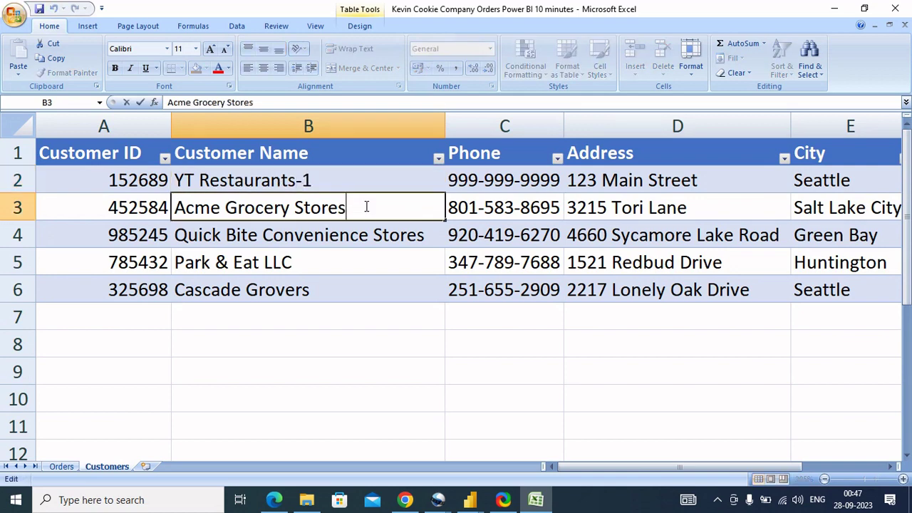
pyautogui.write('-1')
pyautogui.press('Return')
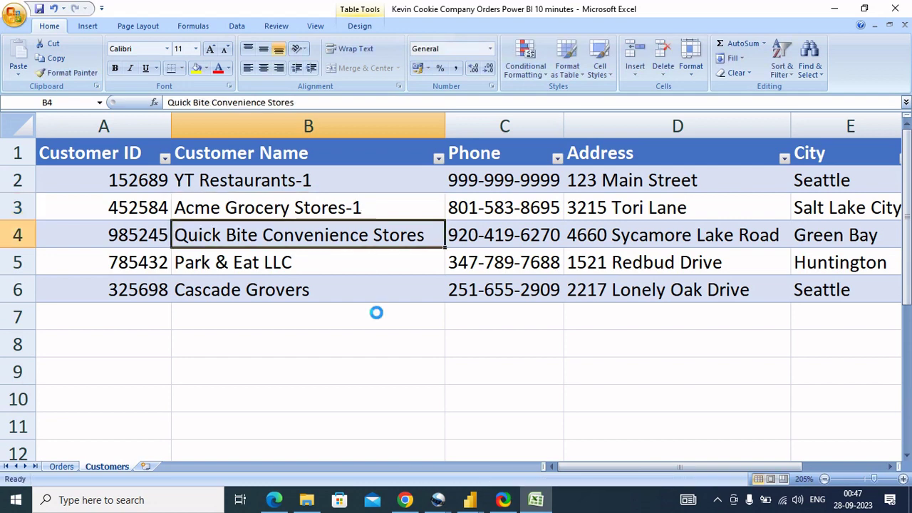
# Step: Switch to the Power BI Desktop report window and refresh the report's data
pyautogui.click(464, 502)
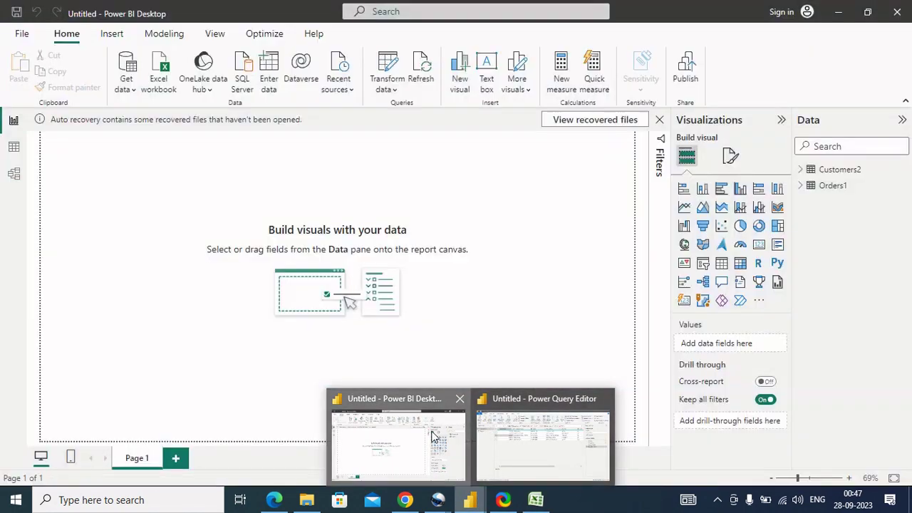
pyautogui.click(399, 449)
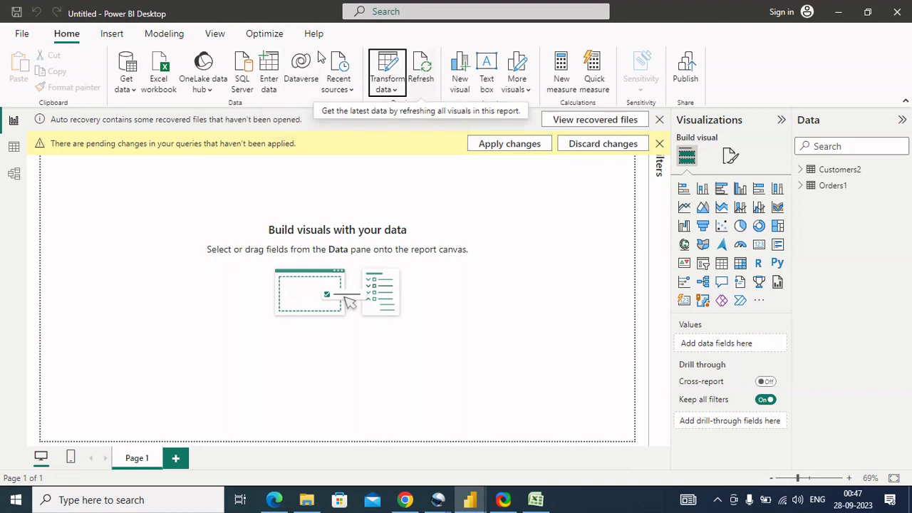
pyautogui.click(422, 69)
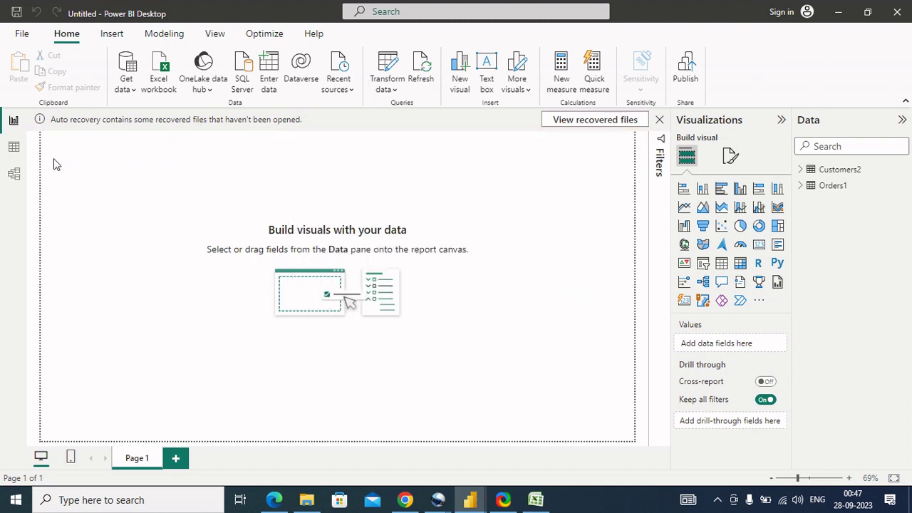
# Step: Examine the refreshed Customers2 rows in Table view and expand its field list to check the customer names
pyautogui.click(14, 149)
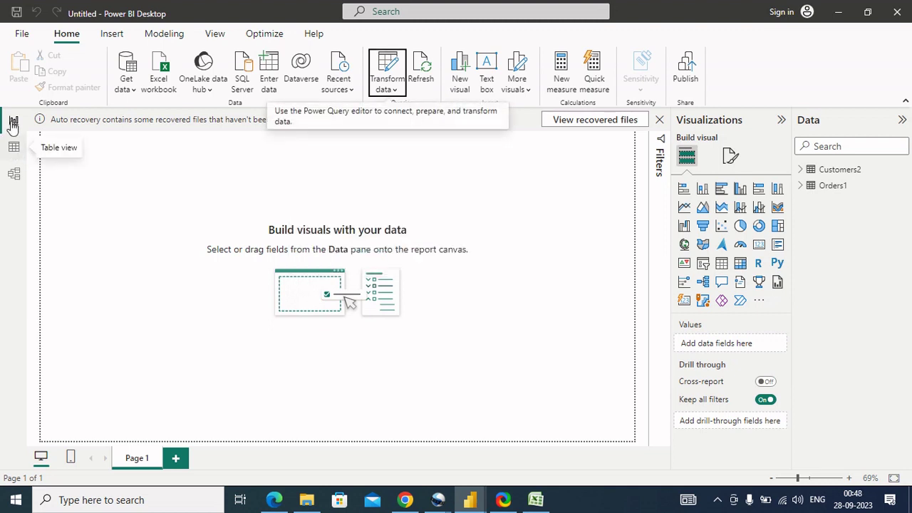
pyautogui.click(14, 123)
pyautogui.click(15, 152)
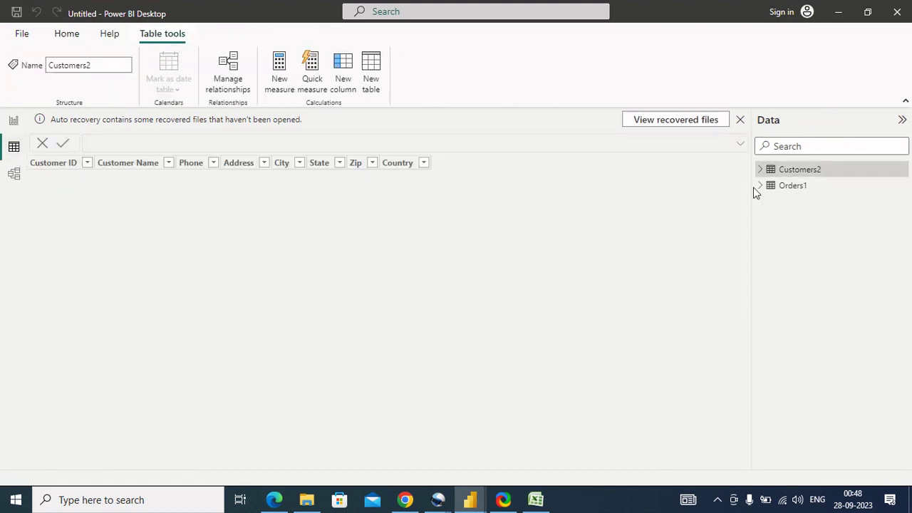
pyautogui.click(759, 171)
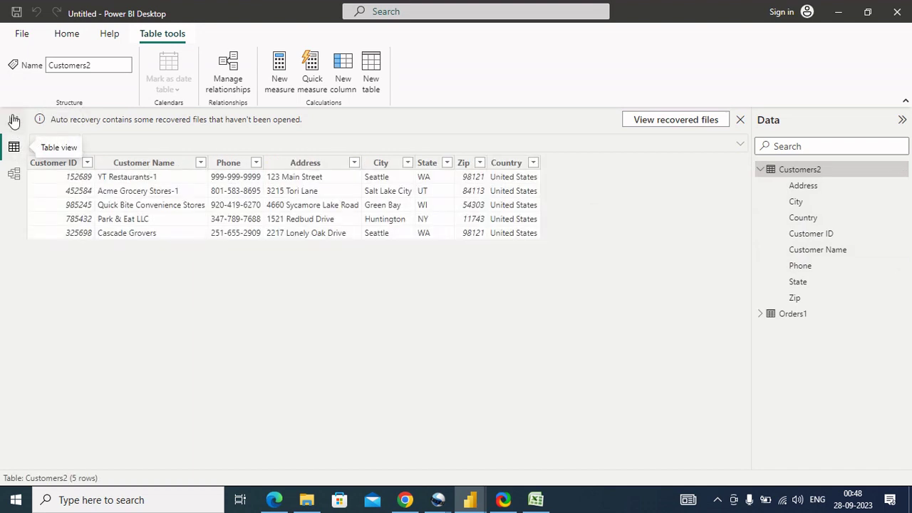
pyautogui.click(14, 121)
pyautogui.click(13, 147)
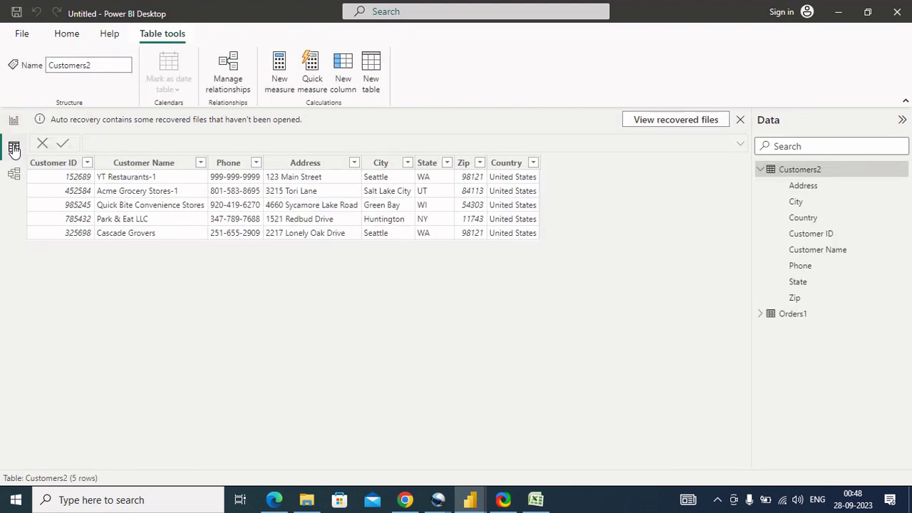